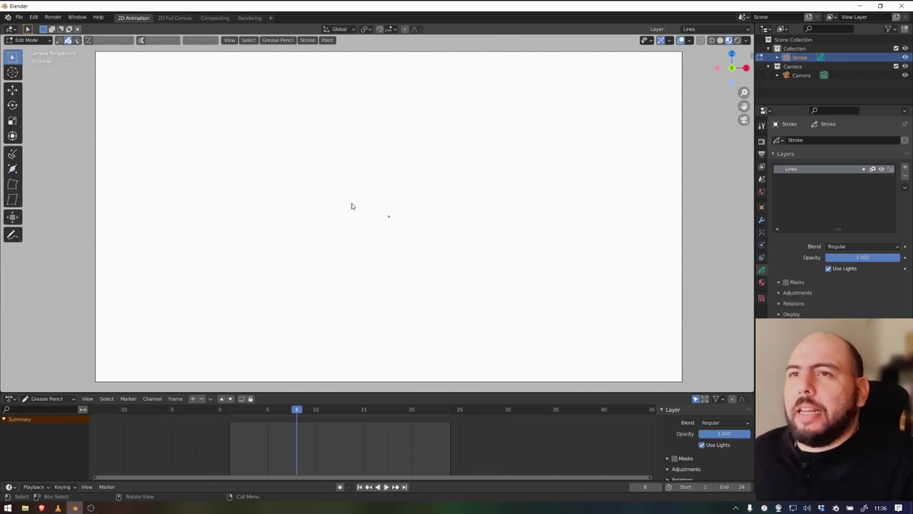
Step: Draw a freehand circle with the Pencil near the upper centre of the canvas on frame 8
{"action": "key", "text": "ctrl+Tab"}
{"action": "left_click", "coordinate": [350, 89]}
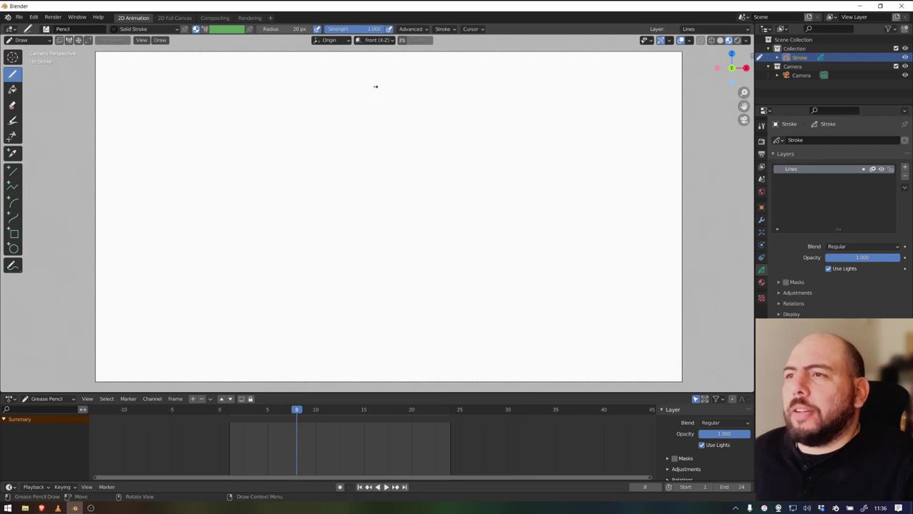
{"action": "left_click_drag", "start_coordinate": [377, 86], "coordinate": [354, 105]}
Step: Smooth the drawn circle into a rounder shape with the Push brush in Sculpt Mode
{"action": "key", "text": "ctrl+Tab"}
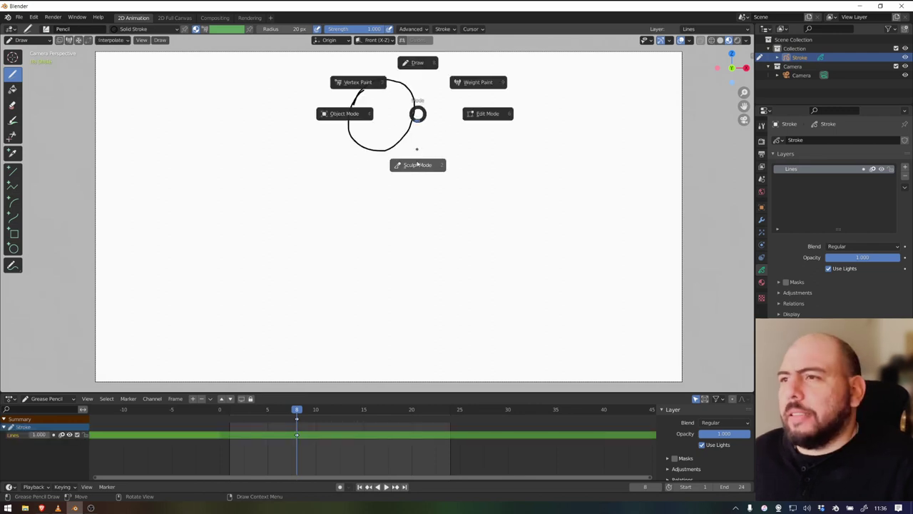
{"action": "left_click", "coordinate": [415, 165]}
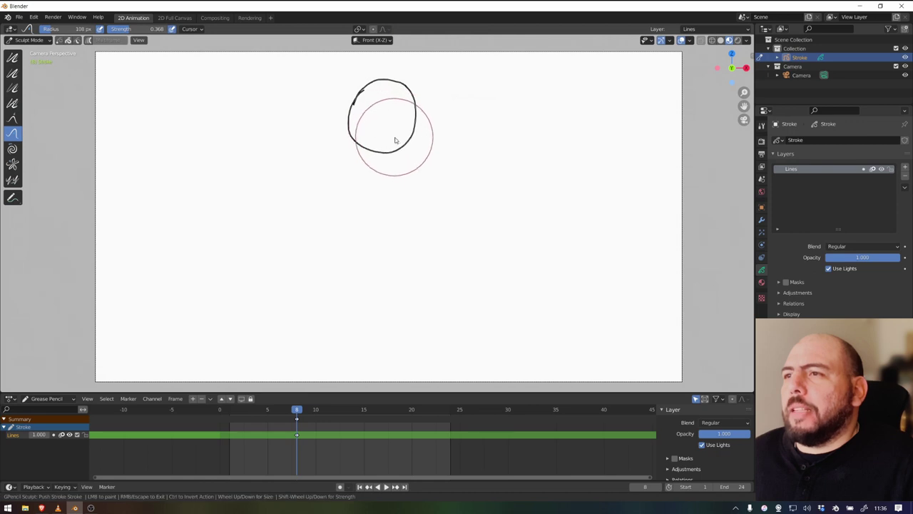
{"action": "mouse_move", "coordinate": [388, 143]}
{"action": "left_mouse_down"}
{"action": "mouse_move", "coordinate": [350, 140]}
{"action": "mouse_move", "coordinate": [360, 106]}
{"action": "mouse_move", "coordinate": [389, 132]}
{"action": "mouse_move", "coordinate": [411, 120]}
{"action": "left_mouse_up"}
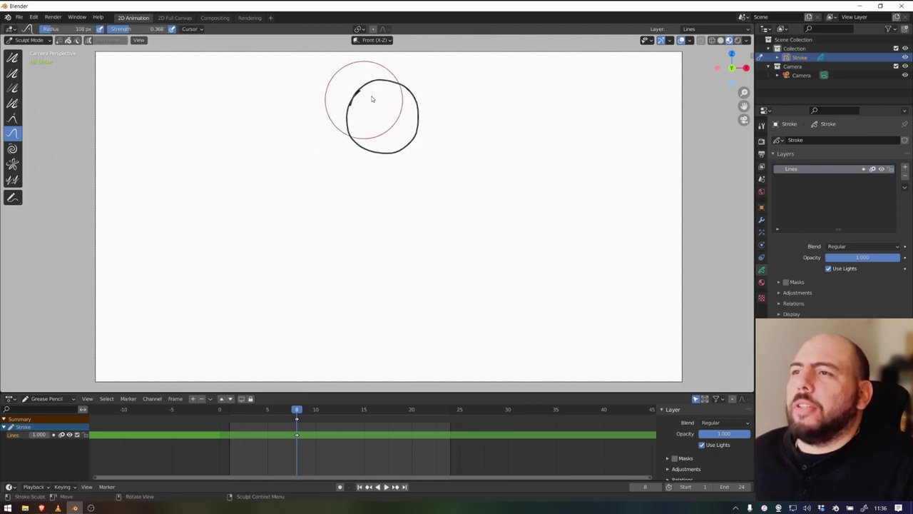
Step: Move the circle's keyframe to frame 0 and set the current frame to 0
{"action": "key", "text": "Tab"}
{"action": "left_click_drag", "start_coordinate": [463, 112], "coordinate": [291, 260]}
{"action": "left_click", "coordinate": [299, 419]}
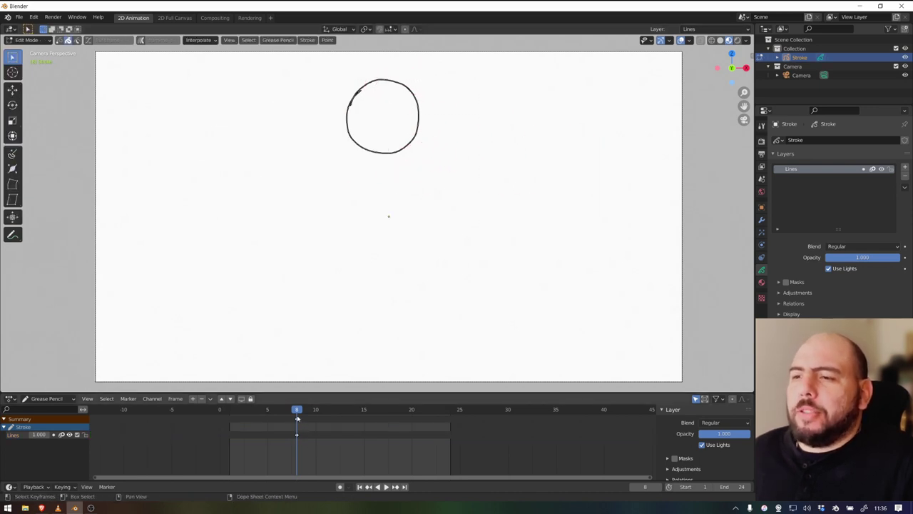
{"action": "left_click", "coordinate": [220, 409]}
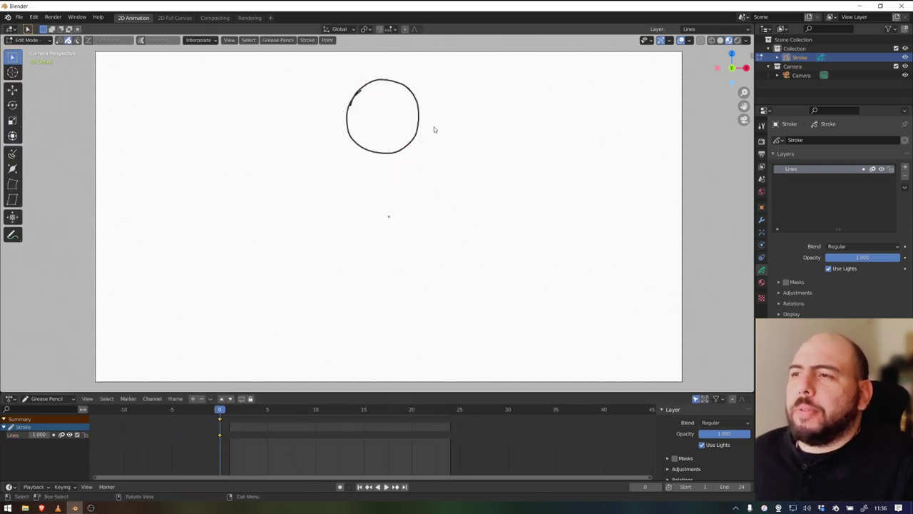
Step: Duplicate the circle's keyframe and place the copy at frame 24
{"action": "key", "text": "ctrl+Tab"}
{"action": "left_click", "coordinate": [393, 60]}
{"action": "key", "text": "ctrl+Tab"}
{"action": "left_click", "coordinate": [399, 155]}
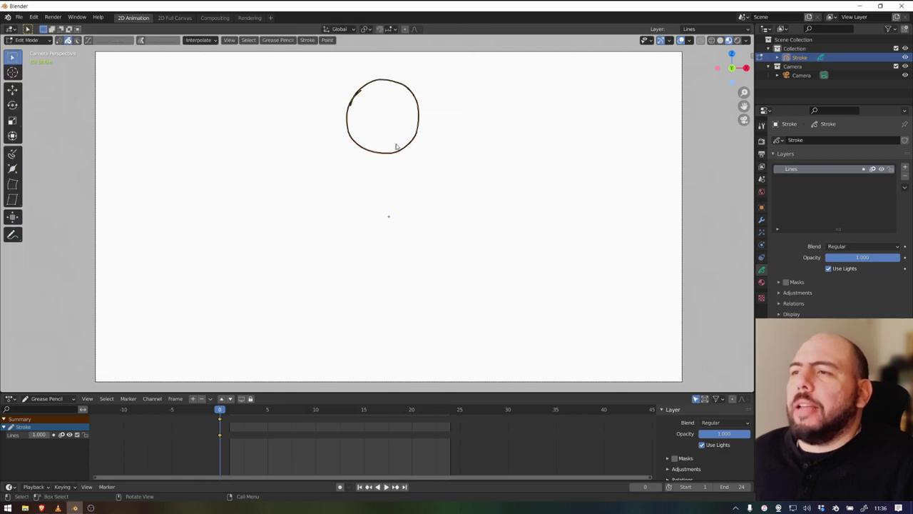
{"action": "key", "text": "g"}
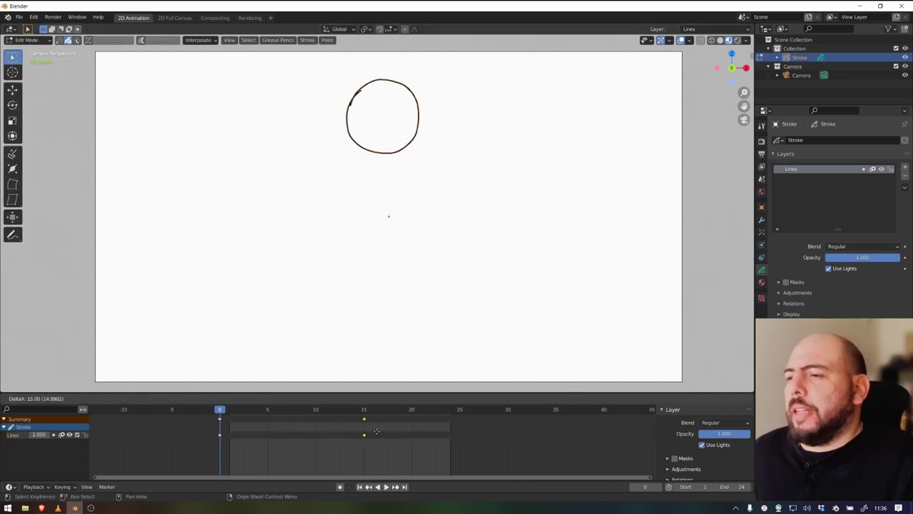
{"action": "left_click", "coordinate": [452, 433]}
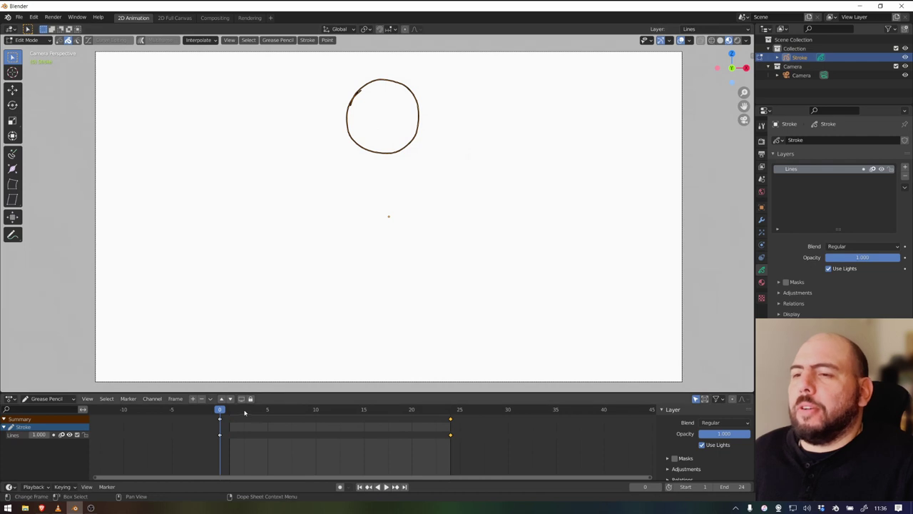
Step: At frame 12, duplicate the circle stroke and place the copy straight below it near the canvas's lower edge
{"action": "key", "text": "space"}
{"action": "key", "text": "shift+d"}
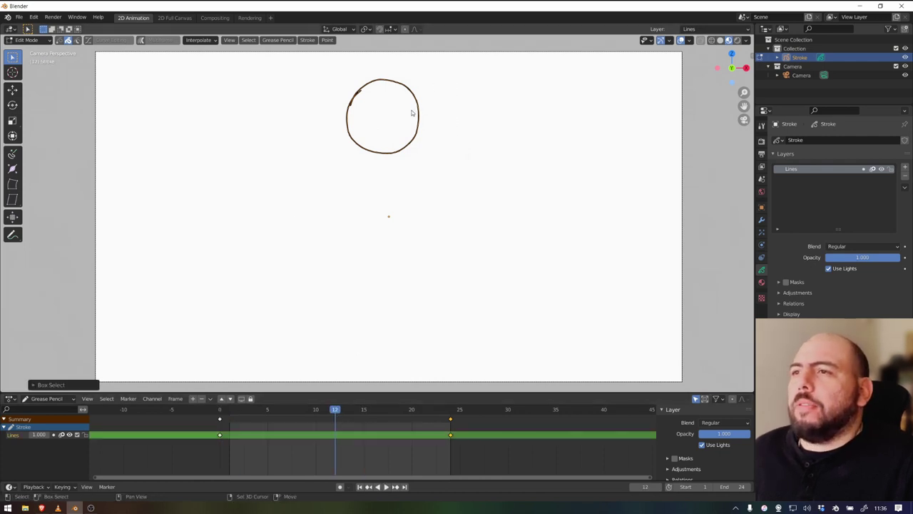
{"action": "key", "text": "y"}
{"action": "left_click", "coordinate": [438, 313]}
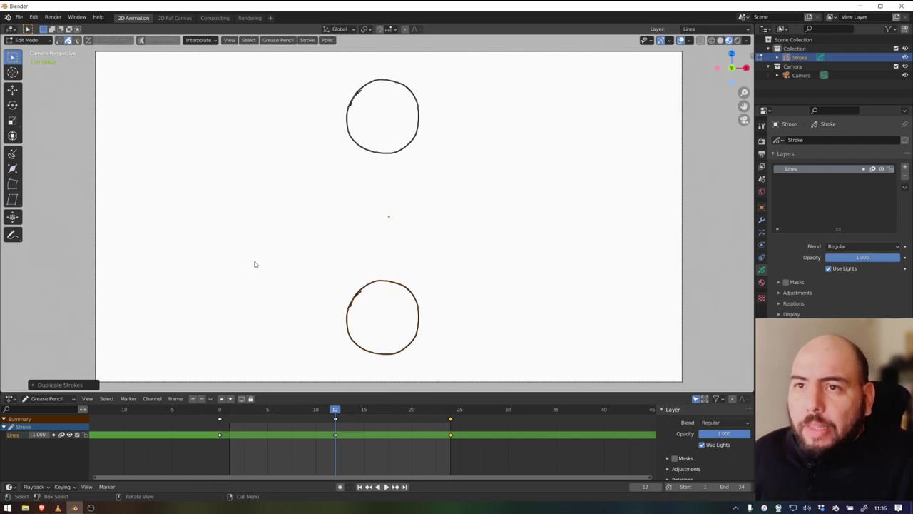
Step: Interpolate an in-between circle at frame 6, keeping it close to the upper circle so that the two overlap
{"action": "key", "text": "space"}
{"action": "left_click", "coordinate": [219, 410]}
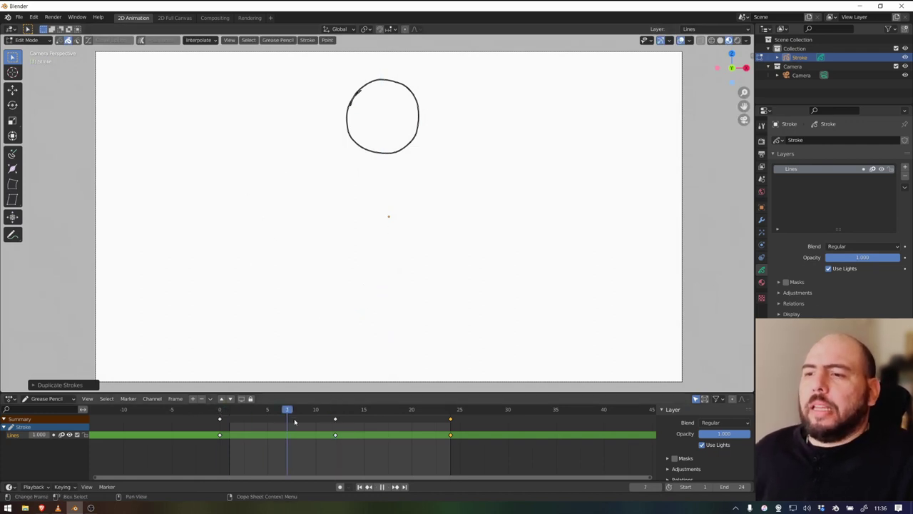
{"action": "left_click_drag", "start_coordinate": [214, 425], "coordinate": [326, 431]}
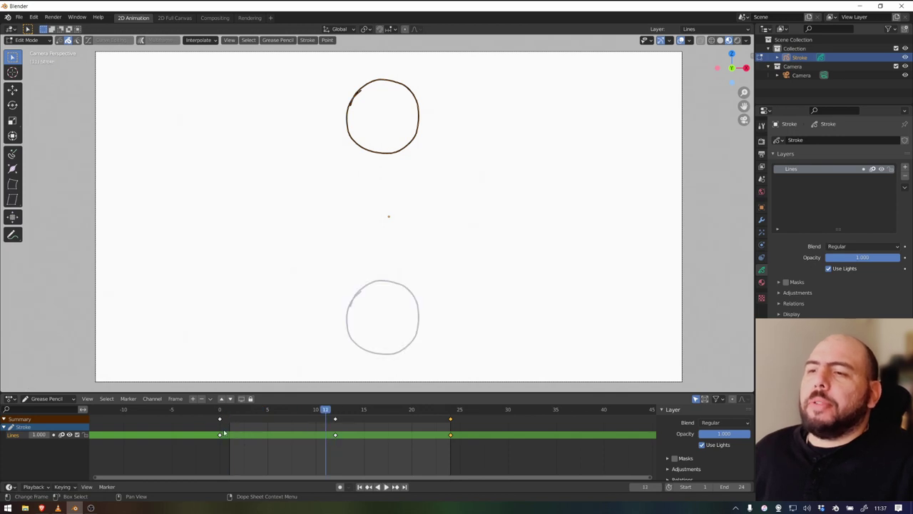
{"action": "left_click", "coordinate": [230, 423]}
{"action": "key", "text": "a"}
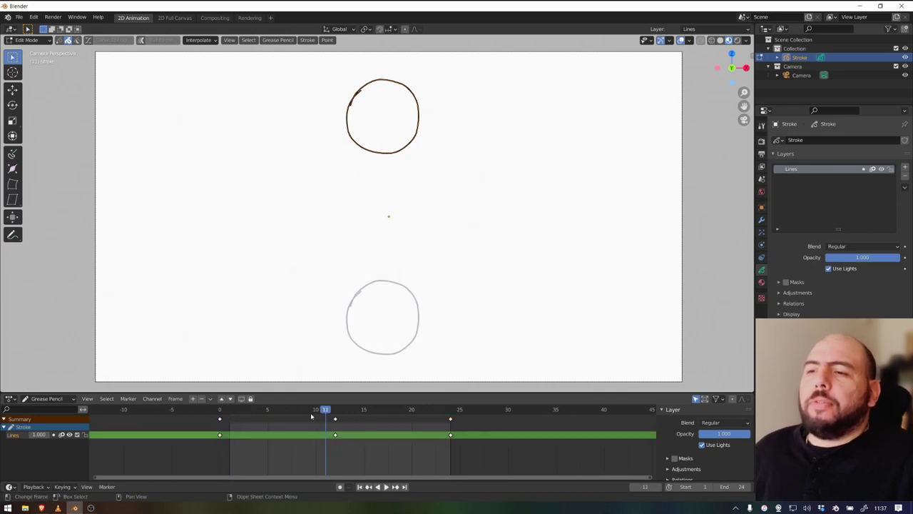
{"action": "key", "text": "ctrl+e"}
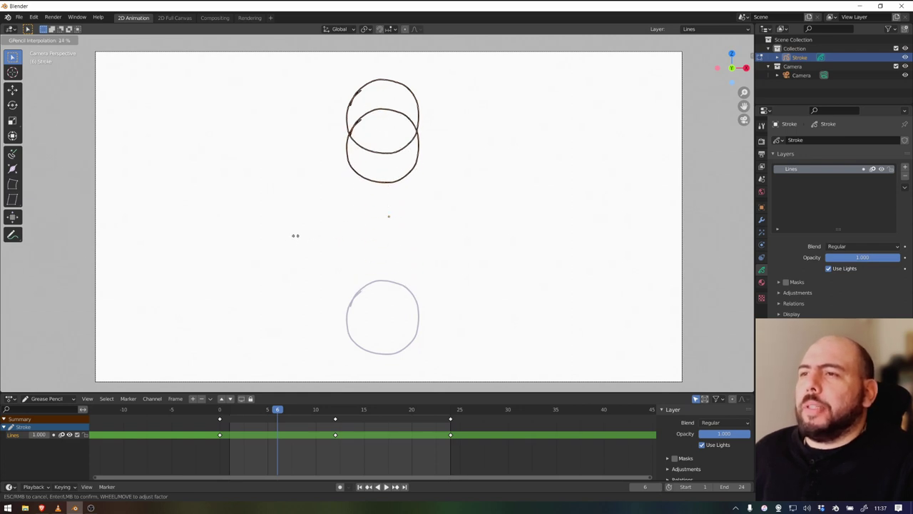
{"action": "left_click", "coordinate": [300, 236]}
Step: Interpolate an in-between circle at frame 4, about halfway between the frame 0 and frame 6 positions
{"action": "left_click", "coordinate": [228, 418]}
{"action": "key", "text": "space"}
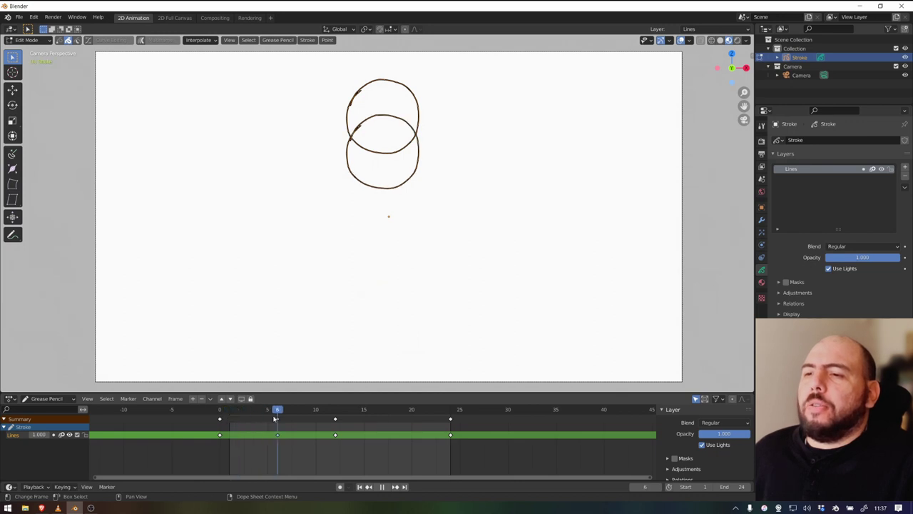
{"action": "key", "text": "space"}
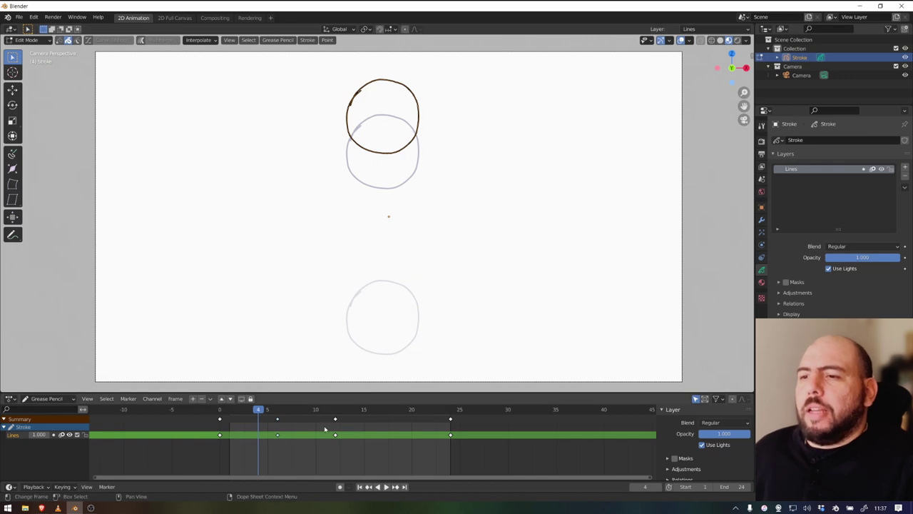
{"action": "key", "text": "ctrl+e"}
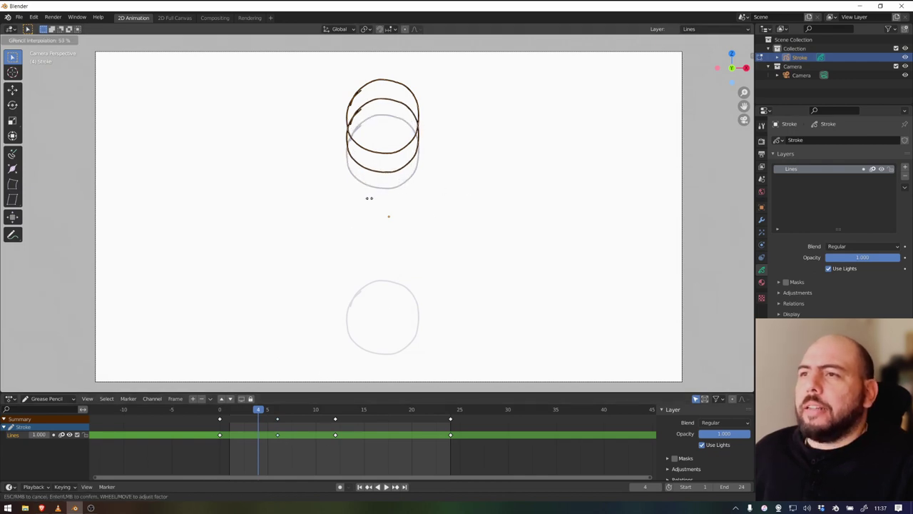
{"action": "left_click", "coordinate": [350, 199]}
Step: Interpolate an in-between circle at frame 2 in Draw mode, placed just slightly below the starting circle
{"action": "key", "text": "Left"}
{"action": "key", "text": "Left"}
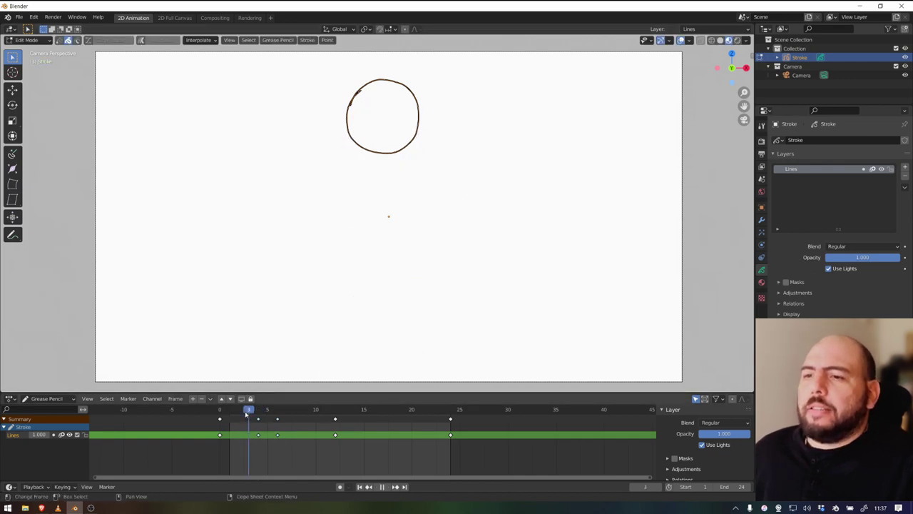
{"action": "key", "text": "ctrl+Tab"}
{"action": "left_click", "coordinate": [408, 187]}
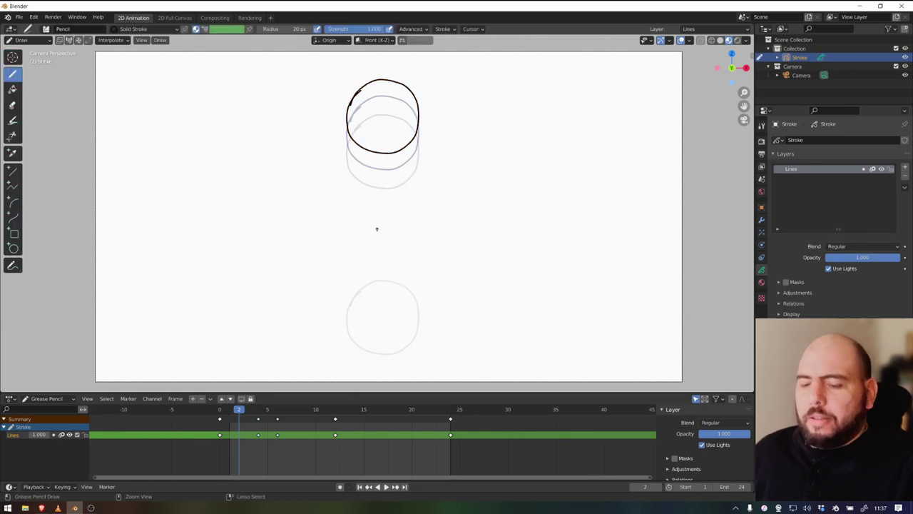
{"action": "key", "text": "ctrl+e"}
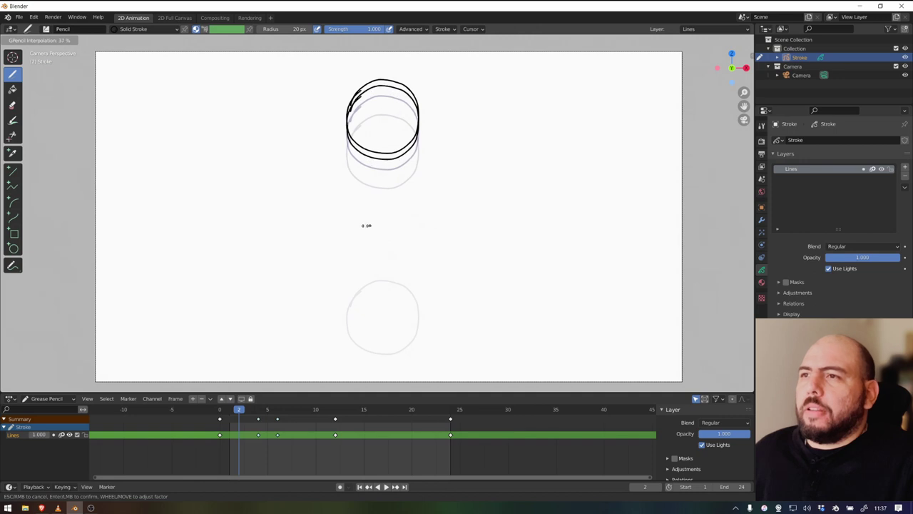
{"action": "left_click", "coordinate": [342, 228]}
Step: Interpolate an in-between circle at frame 8, placed just above the middle of the canvas
{"action": "key", "text": "space"}
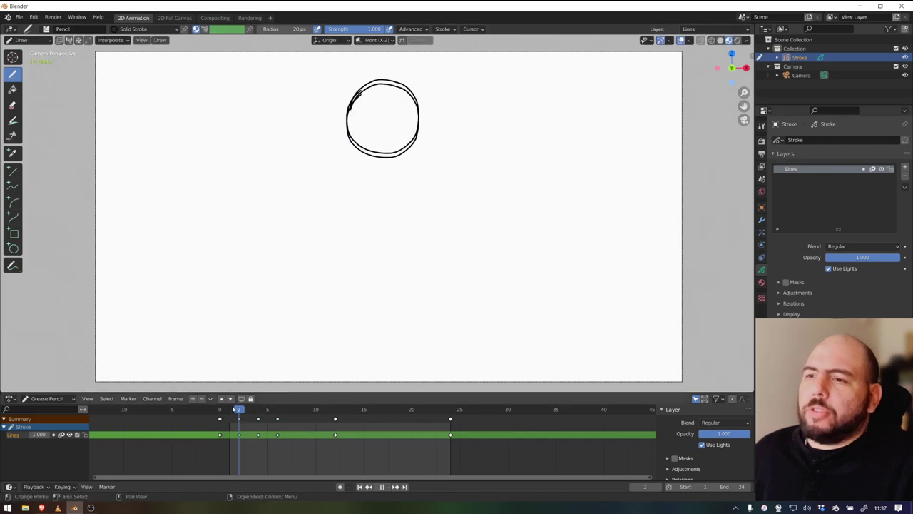
{"action": "left_click_drag", "start_coordinate": [232, 412], "coordinate": [291, 410]}
{"action": "key", "text": "space"}
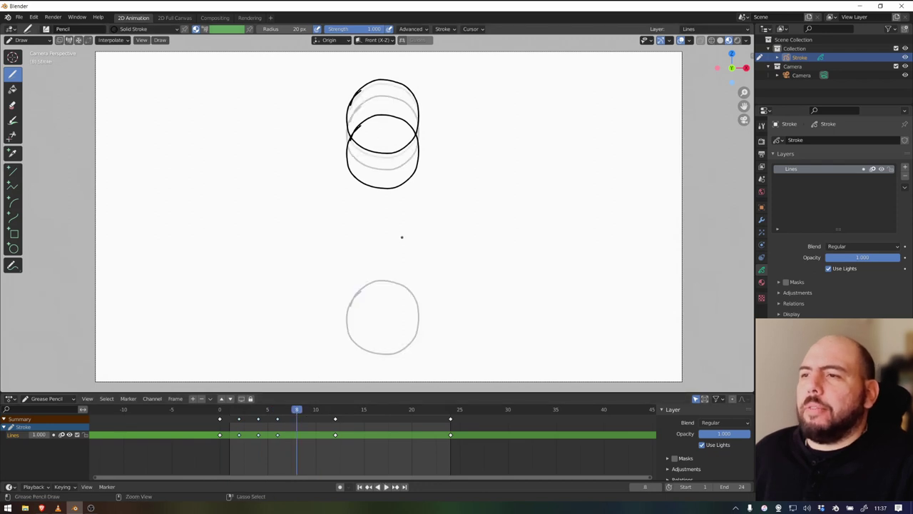
{"action": "key", "text": "ctrl+e"}
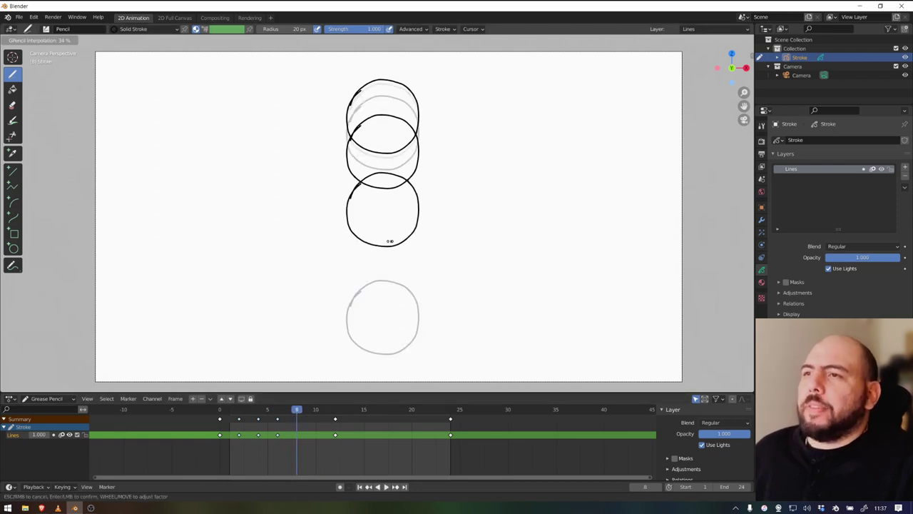
{"action": "left_click", "coordinate": [369, 308]}
Step: Interpolate an in-between circle at frame 10, just below the frame 8 circle and overlapping the lowest position
{"action": "left_click", "coordinate": [316, 409]}
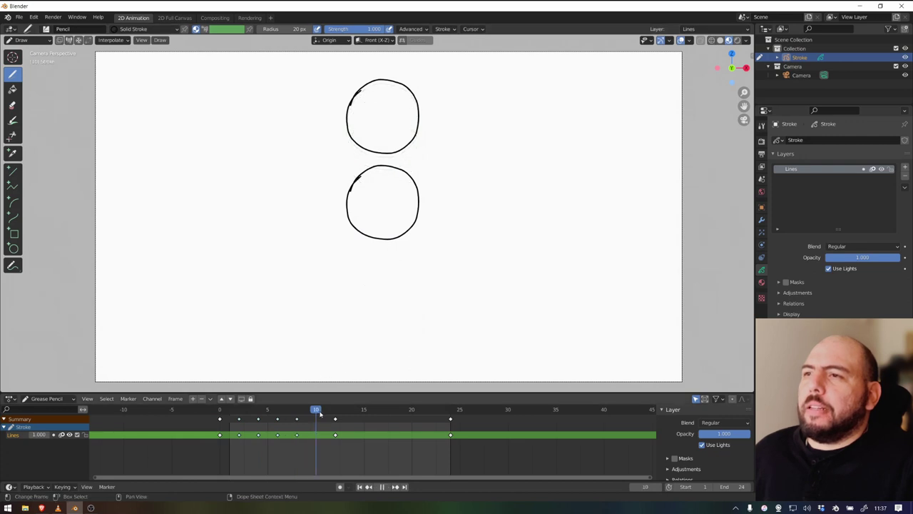
{"action": "key", "text": "ctrl+e"}
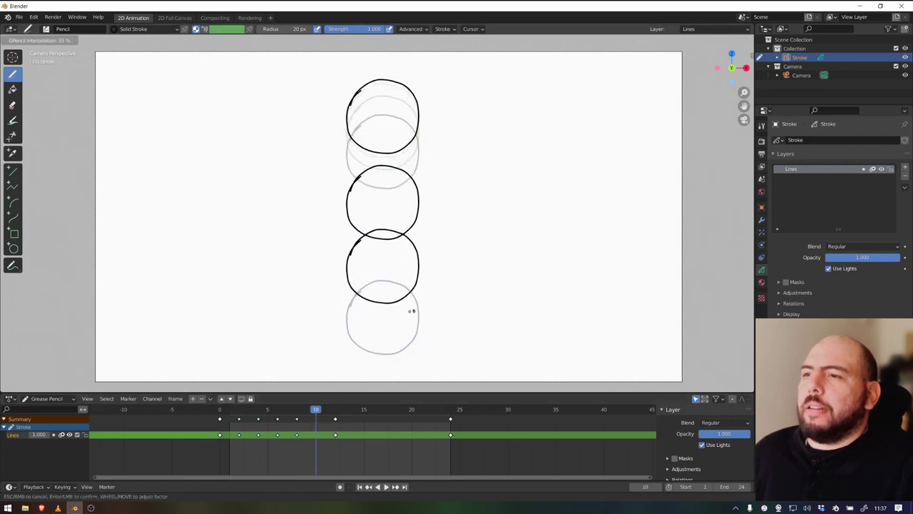
{"action": "left_click", "coordinate": [431, 311]}
Step: Play back and scrub the falling circle animation from its first frame to check the spacing
{"action": "left_click_drag", "start_coordinate": [316, 411], "coordinate": [229, 412]}
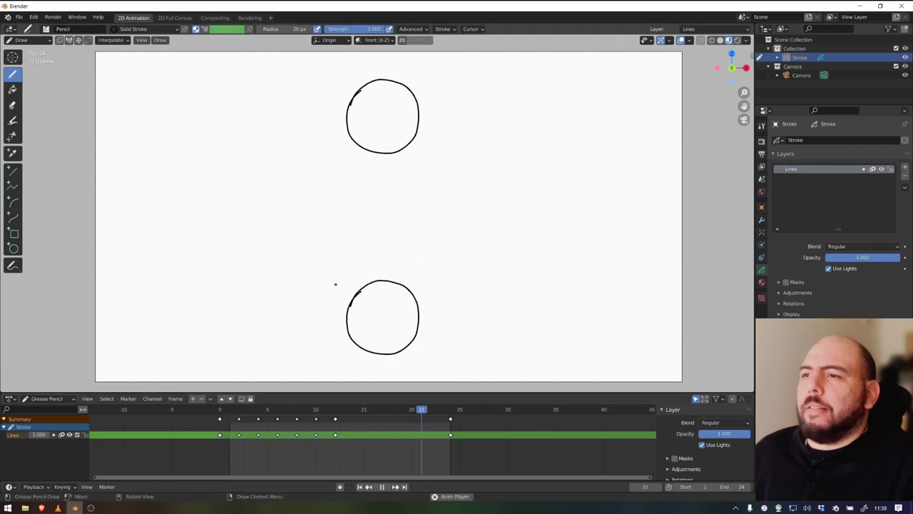
{"action": "key", "text": "space"}
{"action": "left_click", "coordinate": [220, 419]}
{"action": "left_click", "coordinate": [220, 410]}
{"action": "key", "text": "space"}
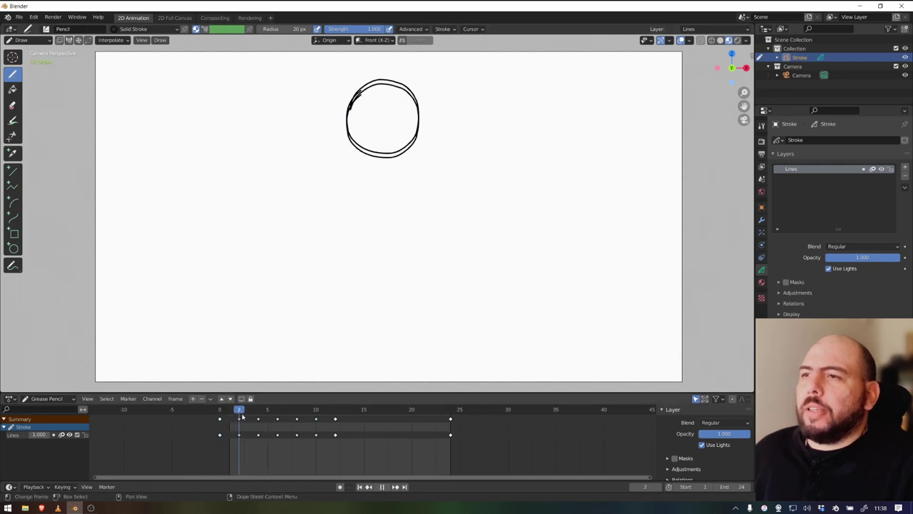
Step: In Edit Mode, select the in-between keyframes from frame 2 to 10 and turn on Multiframe editing
{"action": "key", "text": "space"}
{"action": "key", "text": "Tab"}
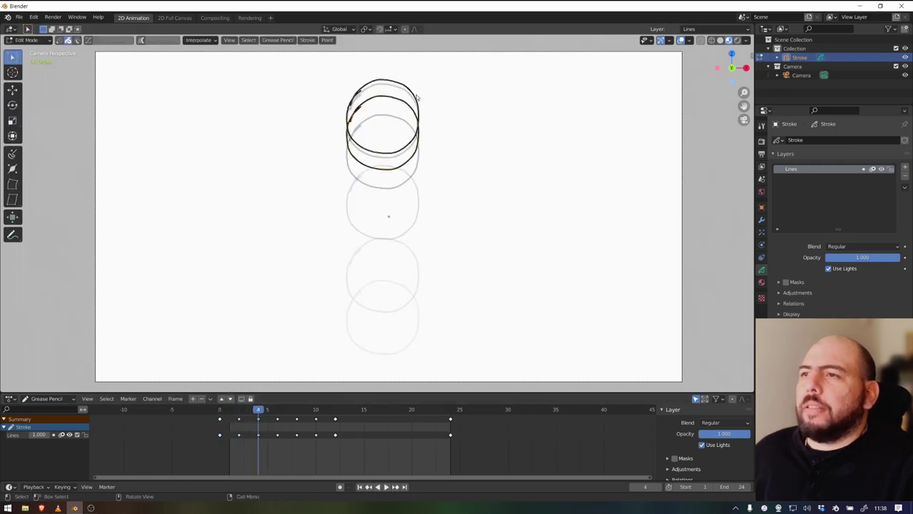
{"action": "key", "text": "a"}
{"action": "left_click_drag", "start_coordinate": [238, 460], "coordinate": [326, 406]}
{"action": "left_click", "coordinate": [141, 40]}
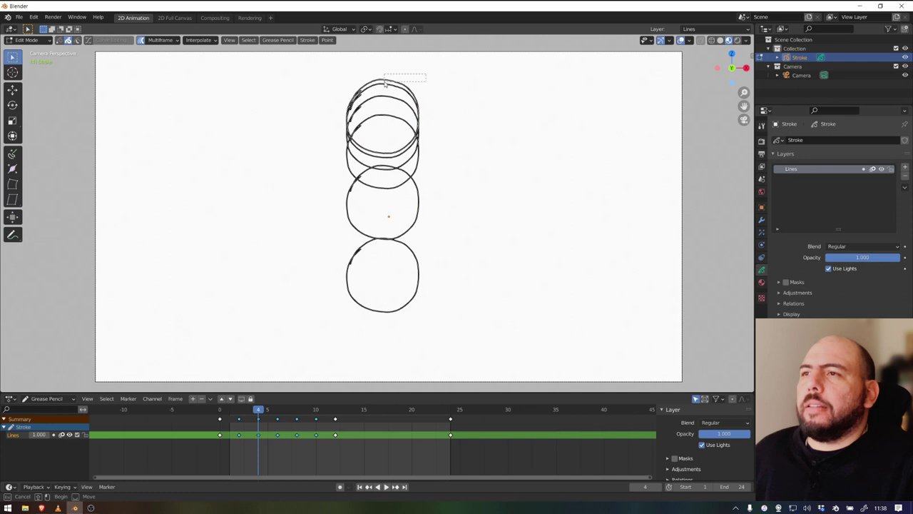
Step: Delete the duplicated stationary circle at the starting position from all selected in-between frames
{"action": "left_click_drag", "start_coordinate": [384, 83], "coordinate": [384, 82]}
{"action": "key", "text": "g"}
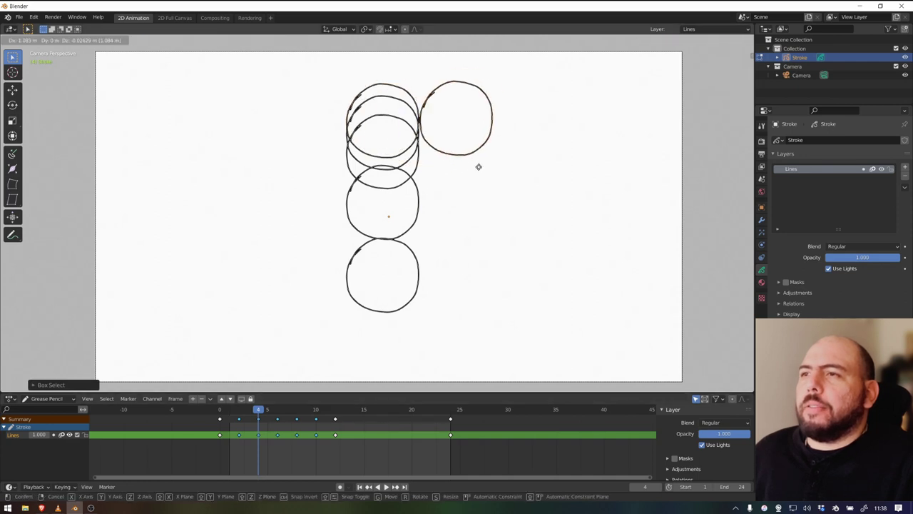
{"action": "right_click", "coordinate": [478, 166]}
{"action": "key", "text": "x"}
{"action": "left_click_drag", "start_coordinate": [430, 63], "coordinate": [382, 82]}
{"action": "key", "text": "x"}
{"action": "left_click", "coordinate": [423, 103]}
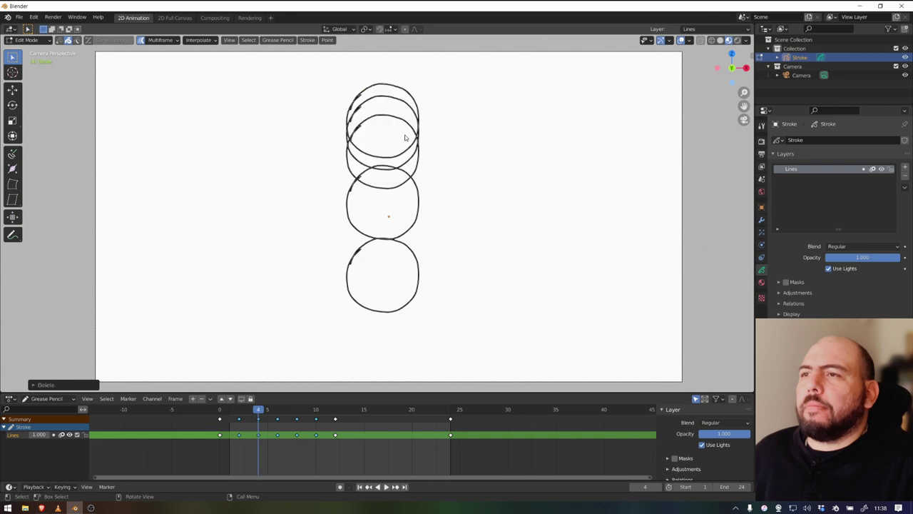
Step: Delete the leftover circle at the starting position from the frame 12 drawing, keeping only the lower circle
{"action": "key", "text": "space"}
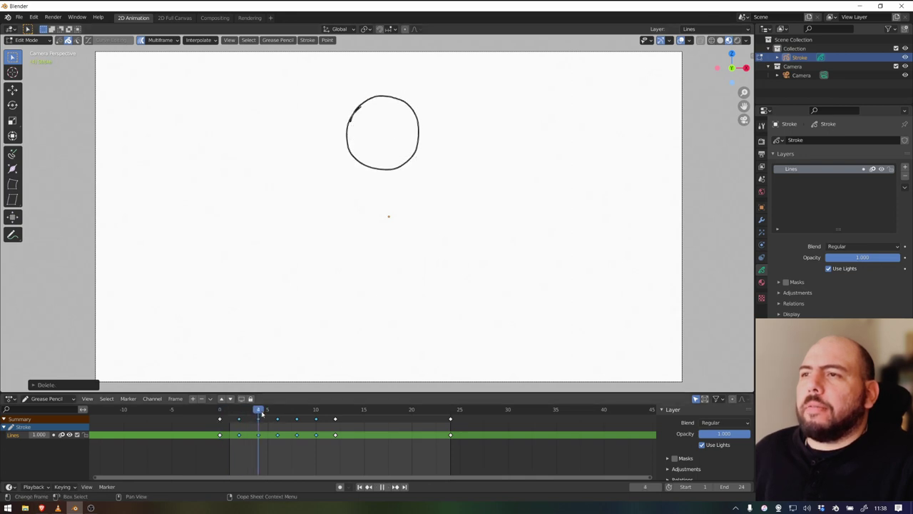
{"action": "key", "text": "space"}
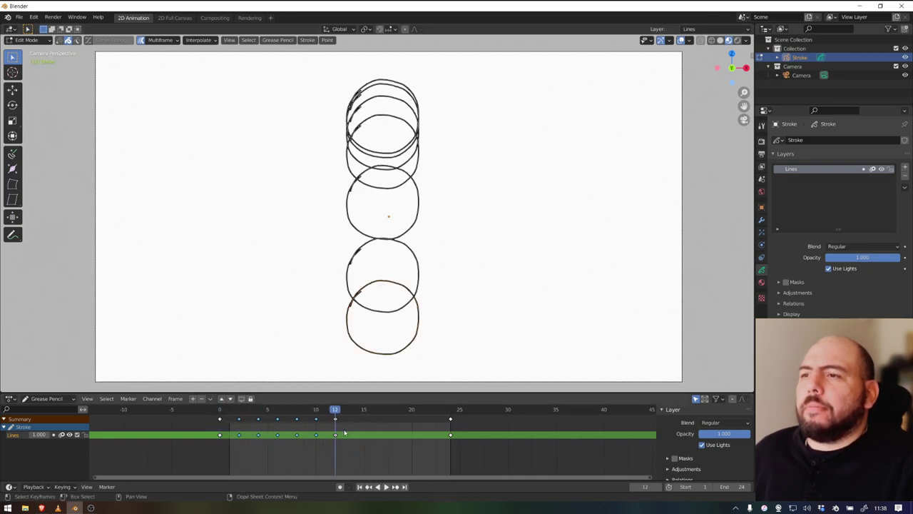
{"action": "left_click", "coordinate": [352, 454]}
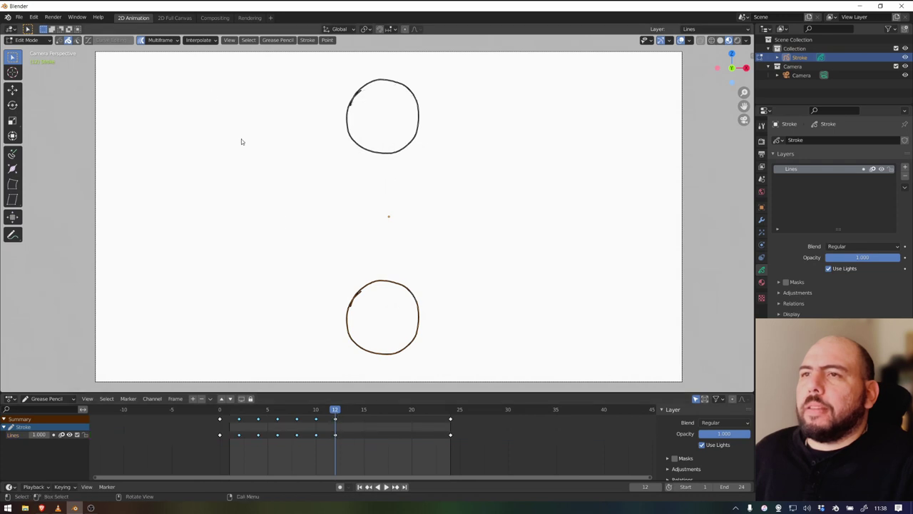
{"action": "left_click_drag", "start_coordinate": [433, 85], "coordinate": [308, 185]}
{"action": "key", "text": "x"}
{"action": "left_click", "coordinate": [337, 199]}
{"action": "key", "text": "Up"}
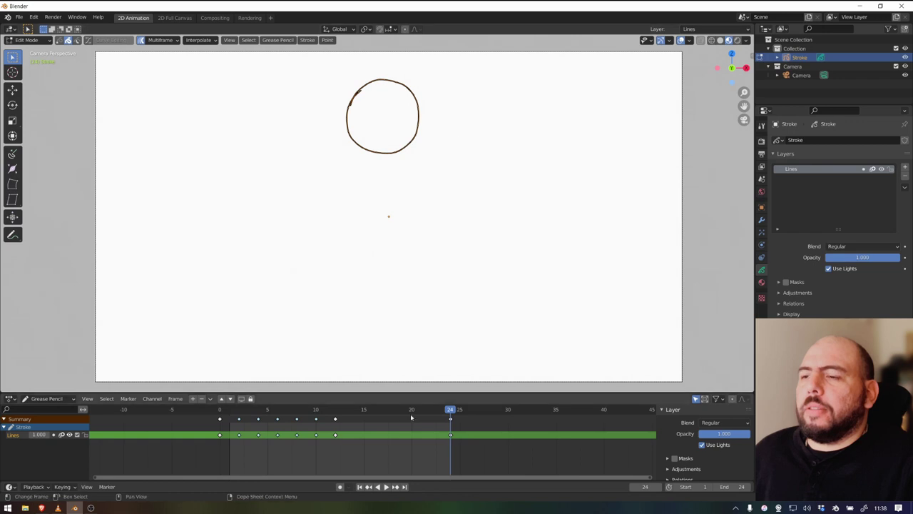
Step: Play back and scrub the falling circle to check the cleaned-up frames
{"action": "key", "text": "space"}
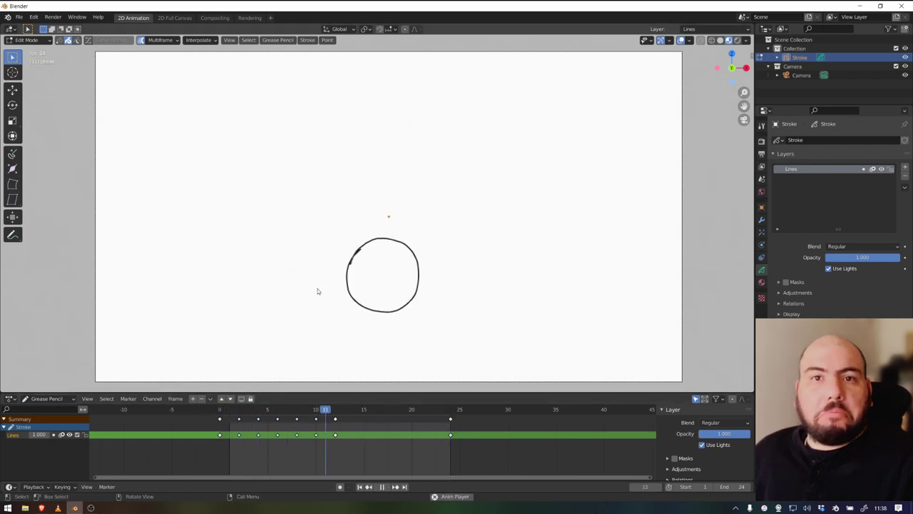
{"action": "key", "text": "space"}
{"action": "left_click", "coordinate": [322, 409]}
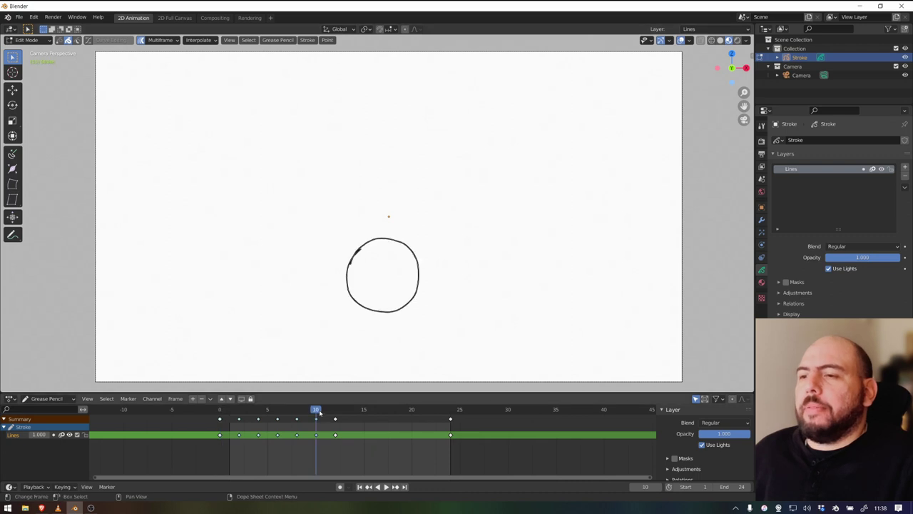
Step: Squash the frame 12 circle into a flat, wide ellipse and lower it to the ground position
{"action": "left_click", "coordinate": [336, 410]}
{"action": "key", "text": "space"}
{"action": "left_click_drag", "start_coordinate": [471, 247], "coordinate": [357, 332]}
{"action": "key", "text": "s"}
{"action": "key", "text": "z"}
{"action": "left_click", "coordinate": [457, 307]}
{"action": "key", "text": "s"}
{"action": "key", "text": "x"}
{"action": "left_click", "coordinate": [477, 312]}
{"action": "key", "text": "g"}
{"action": "key", "text": "z"}
{"action": "left_click", "coordinate": [476, 337]}
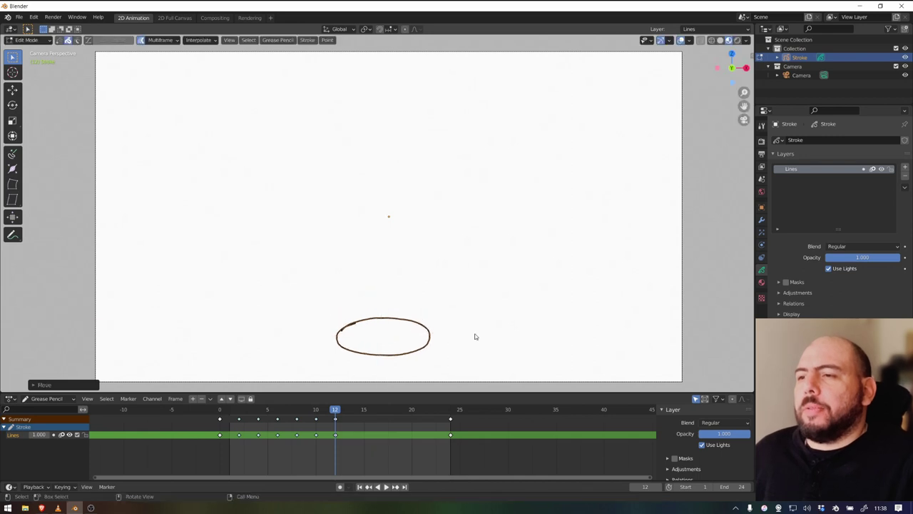
Step: Interpolate a squashed in-between at frame 11 at about 90 % and turn off Multiframe editing
{"action": "left_click_drag", "start_coordinate": [338, 411], "coordinate": [326, 412]}
{"action": "key", "text": "space"}
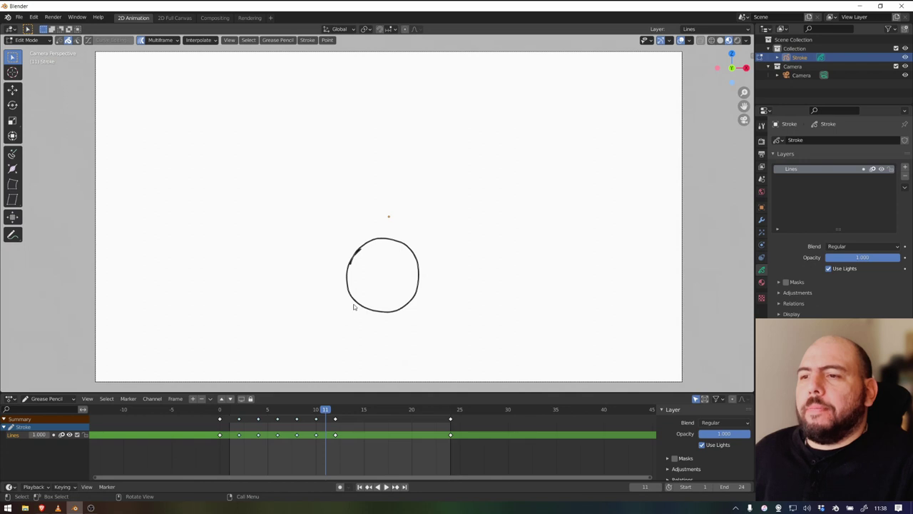
{"action": "key", "text": "ctrl+e"}
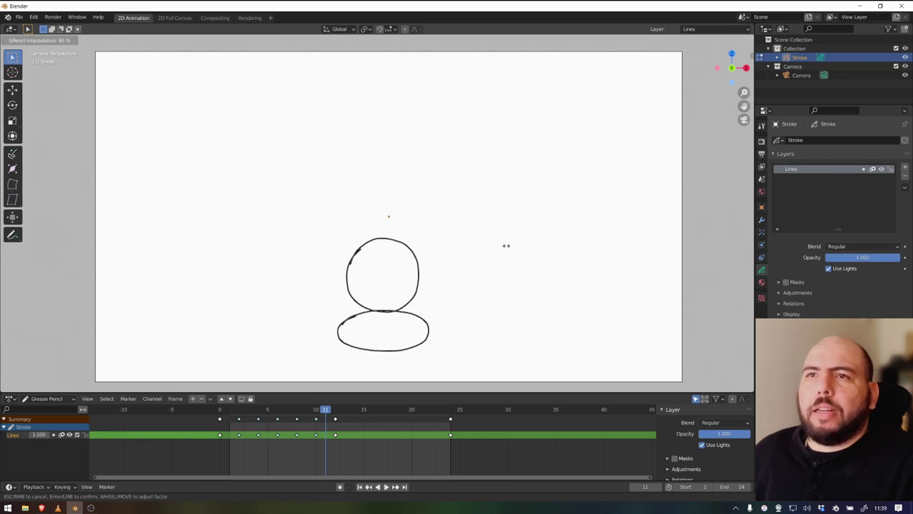
{"action": "key", "text": "Escape"}
{"action": "key", "text": "ctrl+Tab"}
{"action": "left_click", "coordinate": [495, 291]}
{"action": "left_click", "coordinate": [150, 40]}
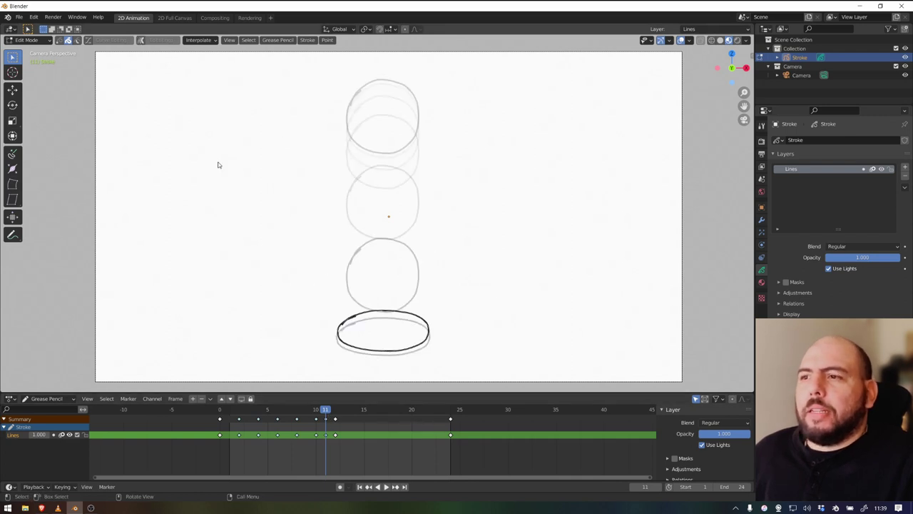
Step: Narrow the frame 11 ellipse horizontally and shift it vertically so its base matches the frame 12 ground contact
{"action": "key", "text": "g"}
{"action": "key", "text": "z"}
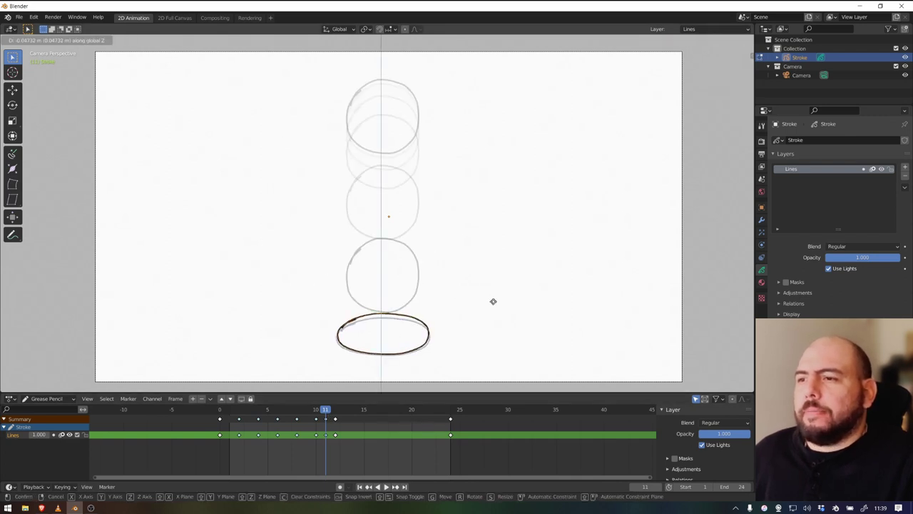
{"action": "left_click", "coordinate": [493, 305]}
{"action": "key", "text": "s"}
{"action": "key", "text": "x"}
{"action": "left_click", "coordinate": [491, 309]}
{"action": "key", "text": "g"}
{"action": "key", "text": "z"}
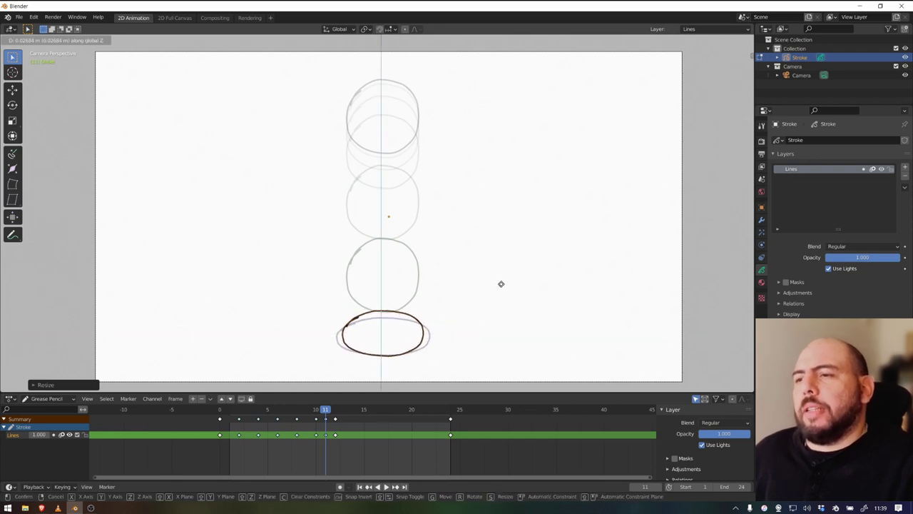
{"action": "left_click", "coordinate": [501, 284]}
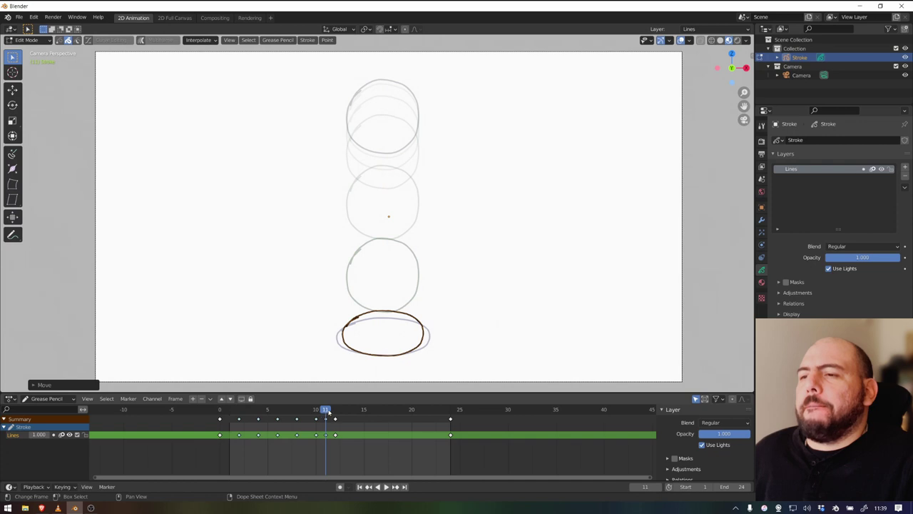
Step: Stretch the frame 10 circle into a tall, narrow oval, scaling its height by about 1.39
{"action": "key", "text": "space"}
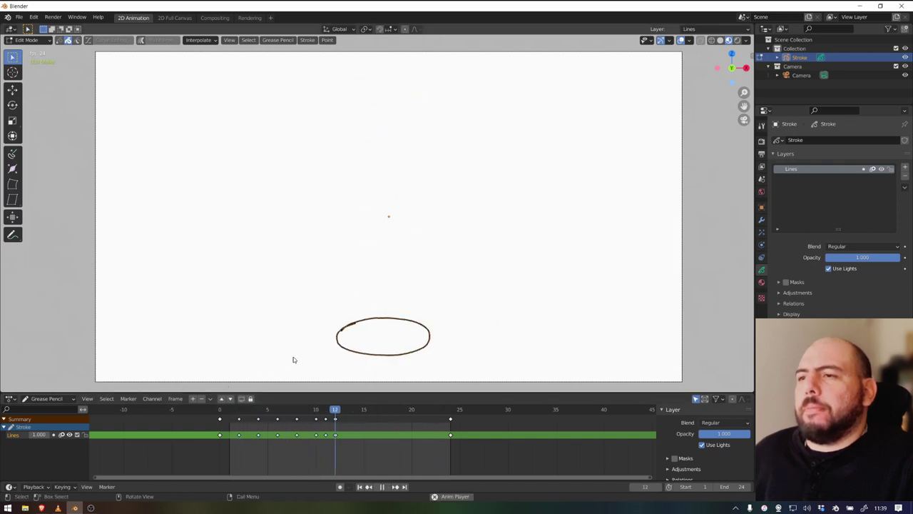
{"action": "key", "text": "space"}
{"action": "left_click", "coordinate": [316, 413]}
{"action": "key", "text": "s"}
{"action": "key", "text": "x"}
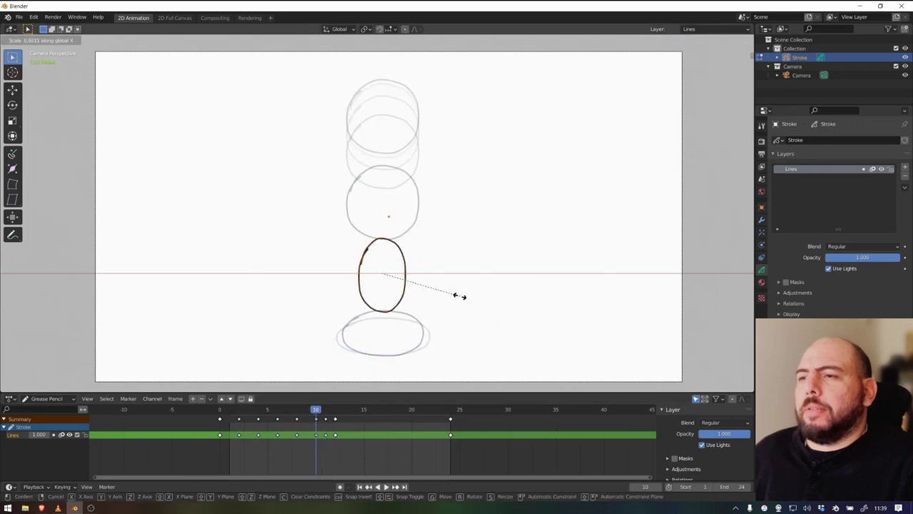
{"action": "left_click", "coordinate": [443, 300]}
{"action": "key", "text": "s"}
{"action": "key", "text": "z"}
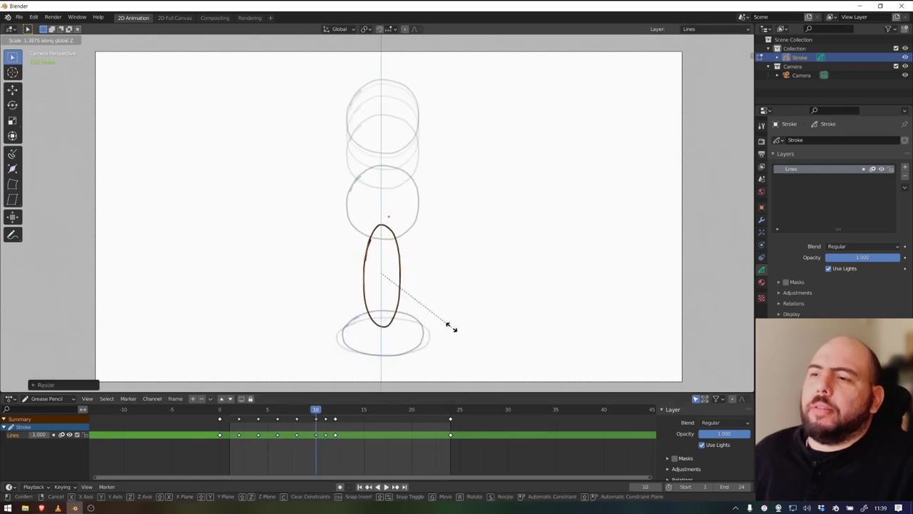
{"action": "left_click", "coordinate": [451, 327]}
Step: Replace the frame 8 keyframe with a slightly stretched in-between interpolated at about 45 %
{"action": "left_click", "coordinate": [288, 413]}
{"action": "key", "text": "space"}
{"action": "key", "text": "space"}
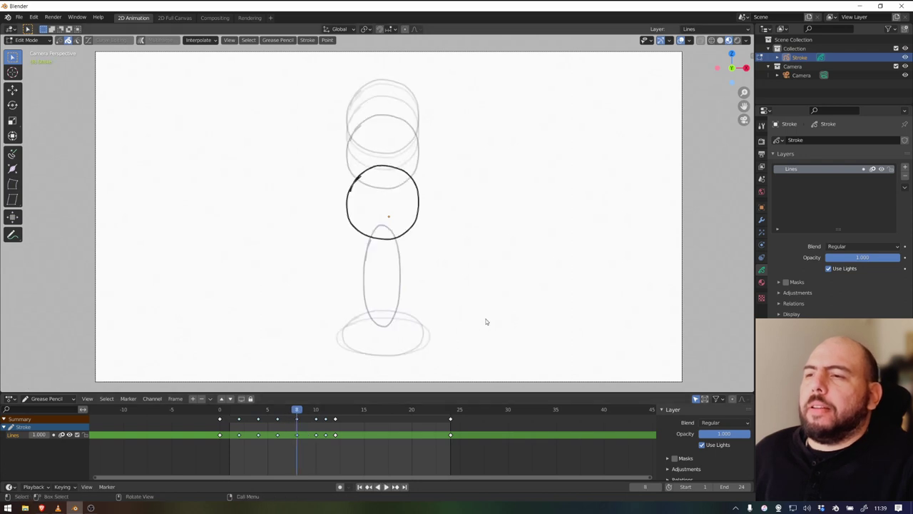
{"action": "right_click", "coordinate": [508, 308]}
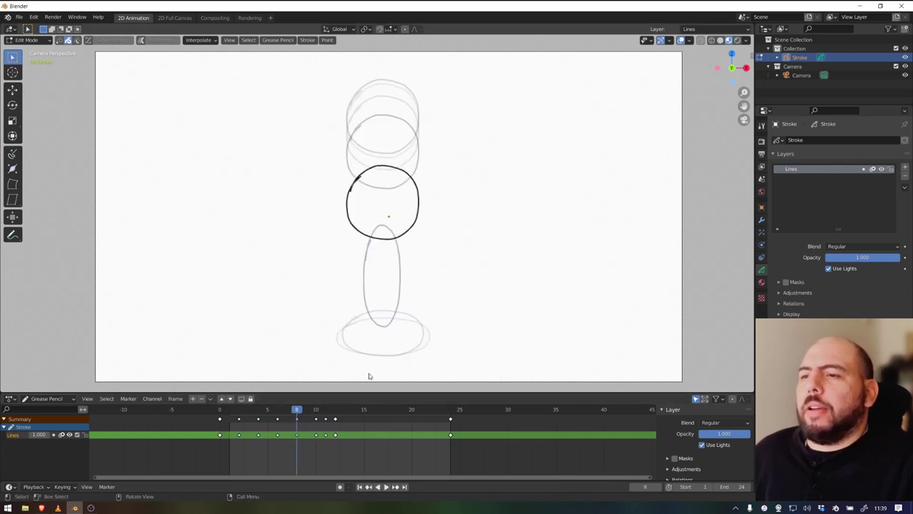
{"action": "left_click", "coordinate": [300, 421]}
{"action": "key", "text": "x"}
{"action": "left_click", "coordinate": [298, 421]}
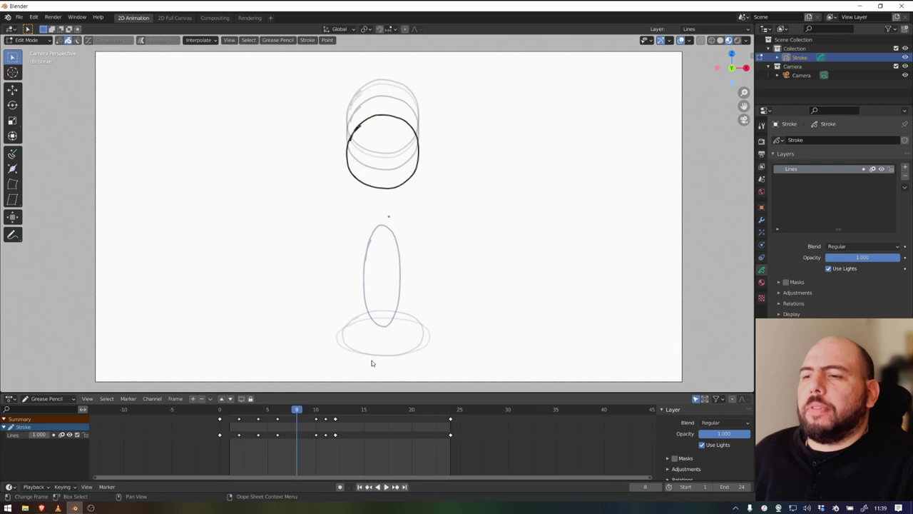
{"action": "key", "text": "ctrl+e"}
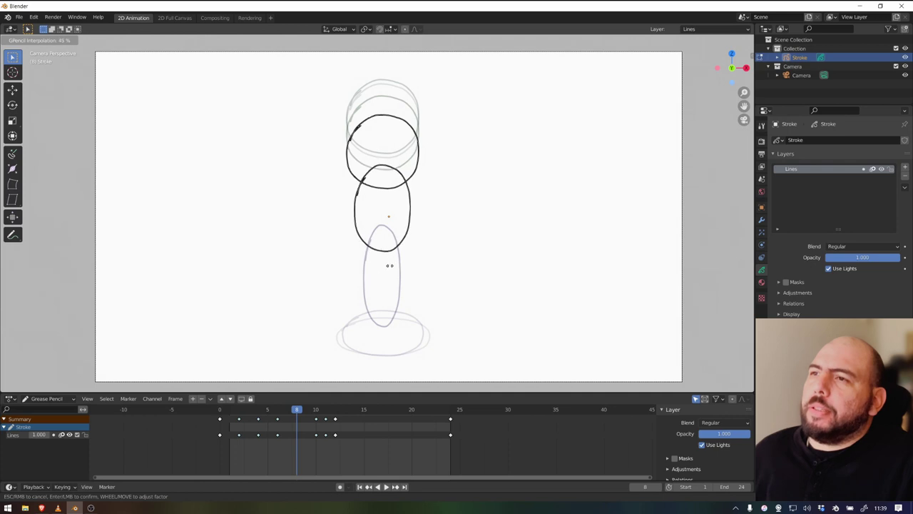
{"action": "left_click", "coordinate": [388, 261]}
Step: Replace the frame 4 keyframe with a new in-between interpolated at about 32 %
{"action": "left_click", "coordinate": [277, 410]}
{"action": "key", "text": "space"}
{"action": "key", "text": "space"}
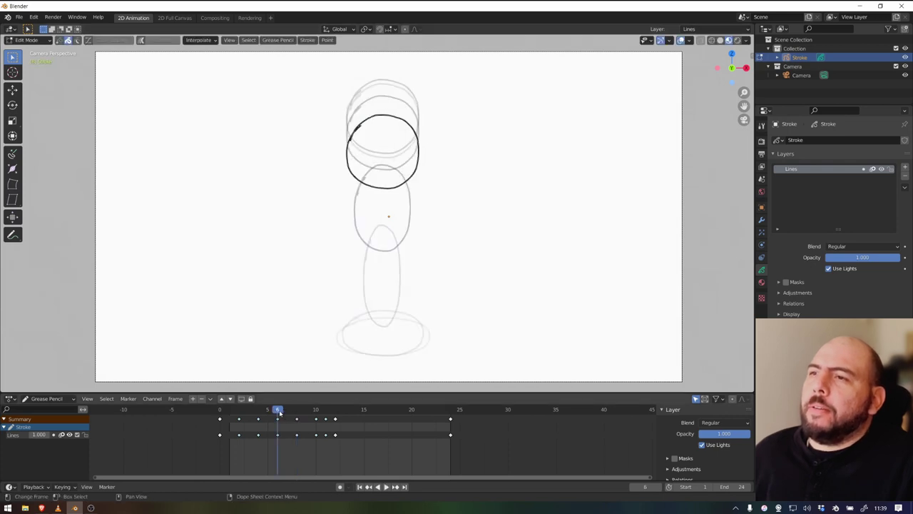
{"action": "left_click", "coordinate": [259, 412]}
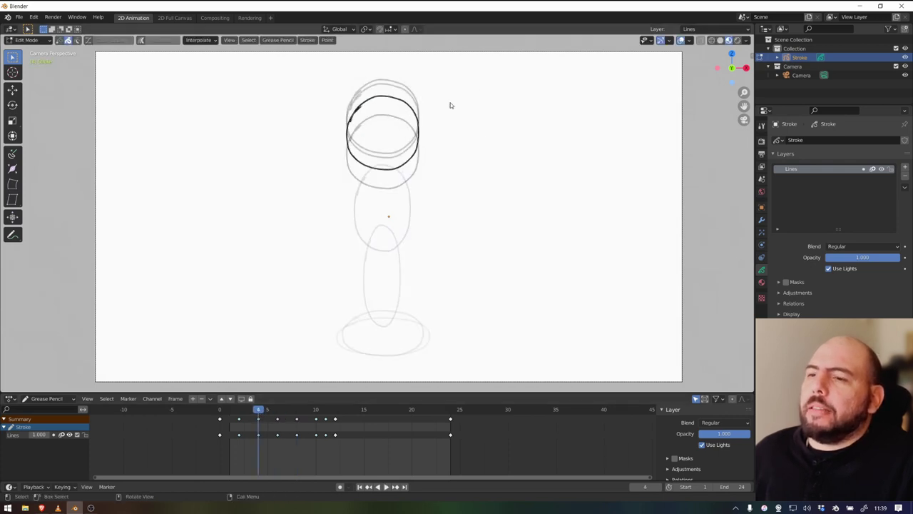
{"action": "key", "text": "ctrl+e"}
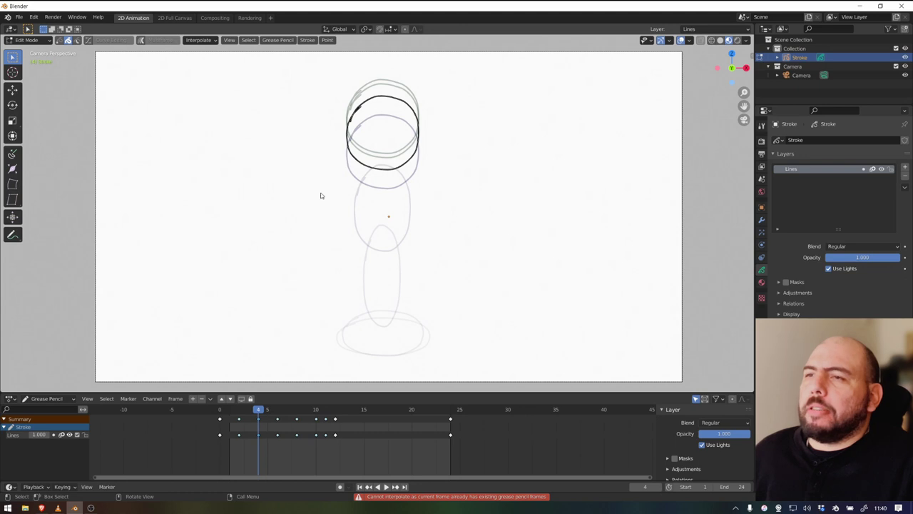
{"action": "key", "text": "x"}
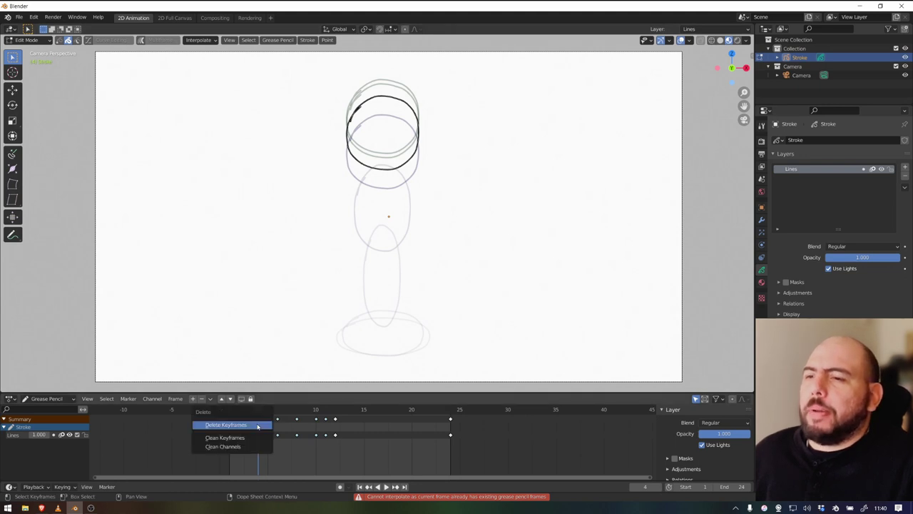
{"action": "left_click", "coordinate": [258, 427]}
{"action": "key", "text": "ctrl+e"}
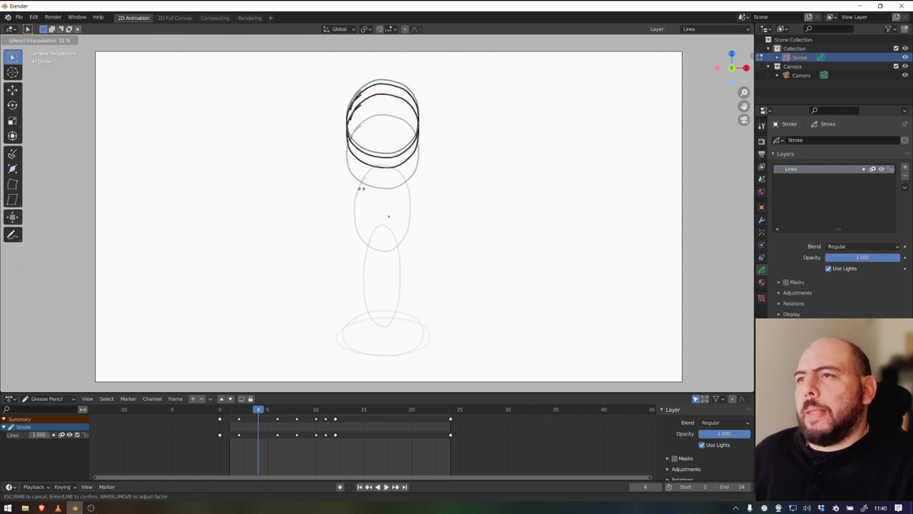
{"action": "left_click", "coordinate": [357, 202]}
Step: Interpolate an additional in-between circle at frame 1, close to the starting position
{"action": "mouse_move", "coordinate": [243, 413]}
{"action": "left_mouse_down"}
{"action": "mouse_move", "coordinate": [220, 413]}
{"action": "mouse_move", "coordinate": [228, 413]}
{"action": "left_mouse_up"}
{"action": "key", "text": "space"}
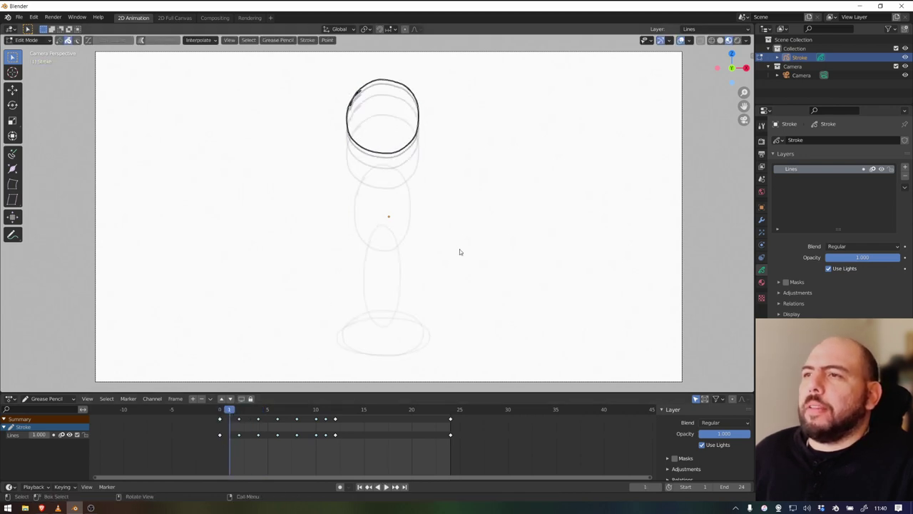
{"action": "key", "text": "ctrl+e"}
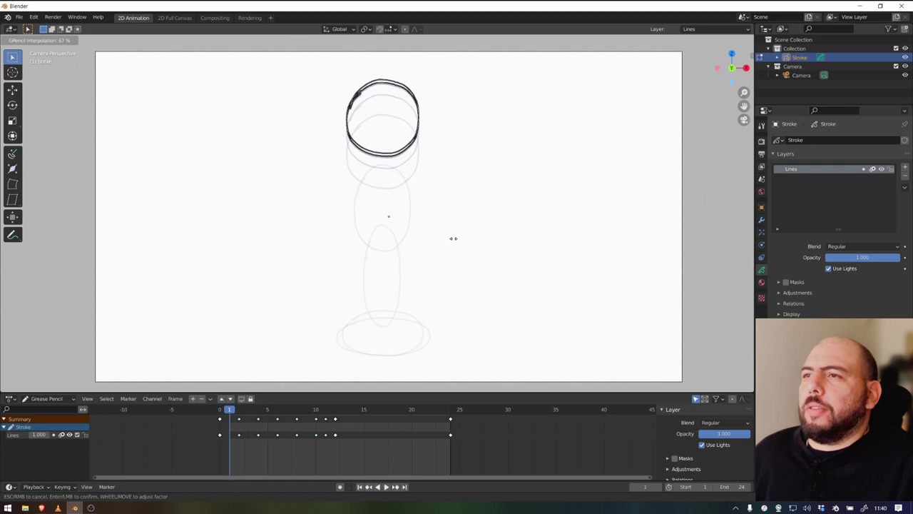
{"action": "left_click", "coordinate": [396, 239]}
Step: Play back the animation to check the squash and stretch of the fall
{"action": "key", "text": "space"}
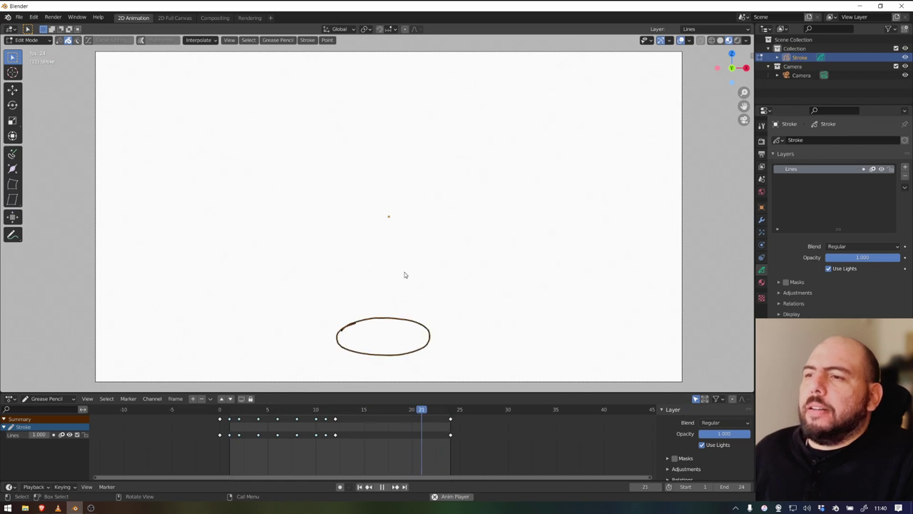
{"action": "key", "text": "Escape"}
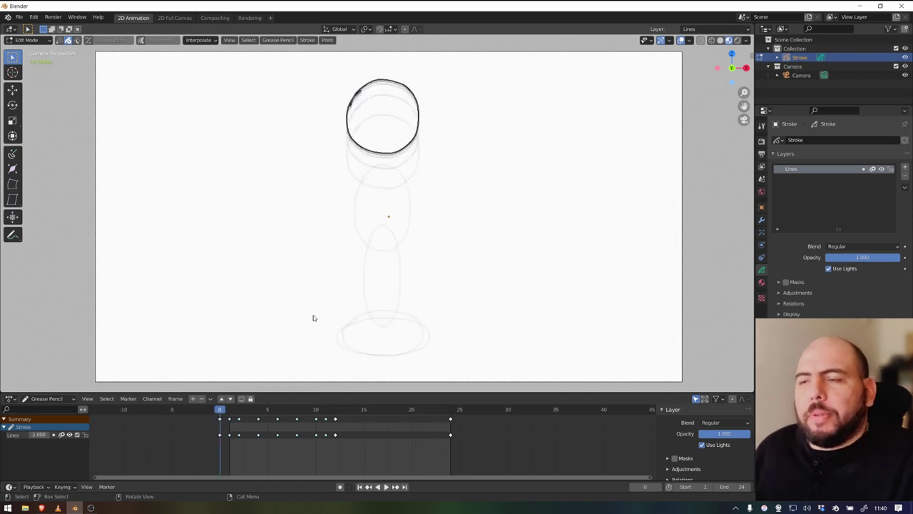
{"action": "key", "text": "space"}
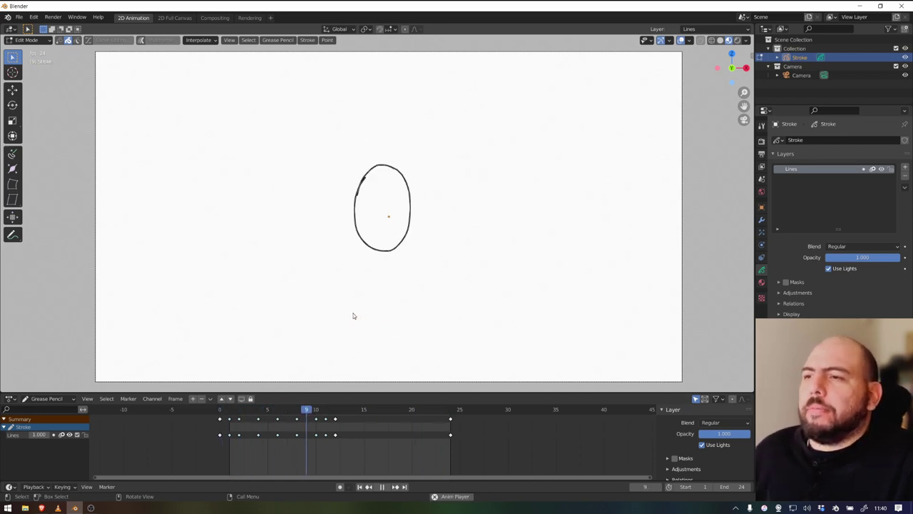
{"action": "key", "text": "space"}
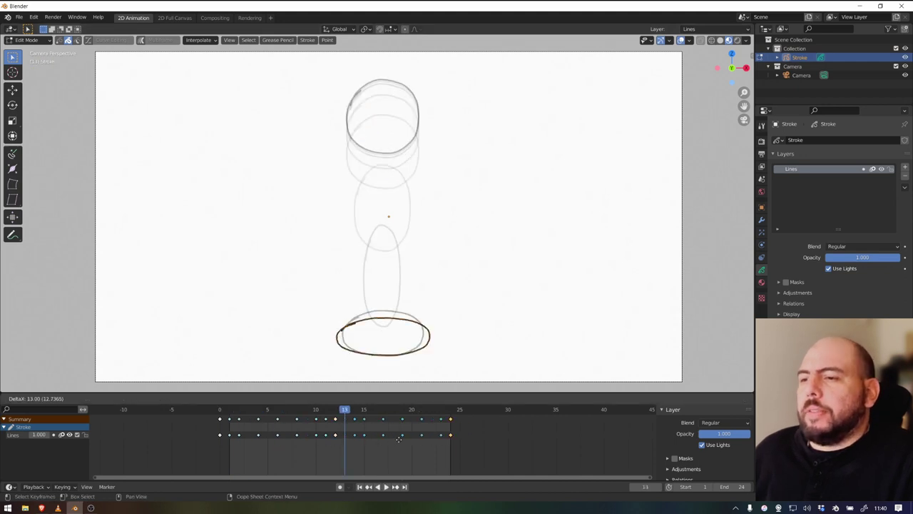
Step: Duplicate the fall in-betweens to frames 13 to 23, reverse them by scaling -1 around frame 18, and play the bounce
{"action": "left_click", "coordinate": [398, 442]}
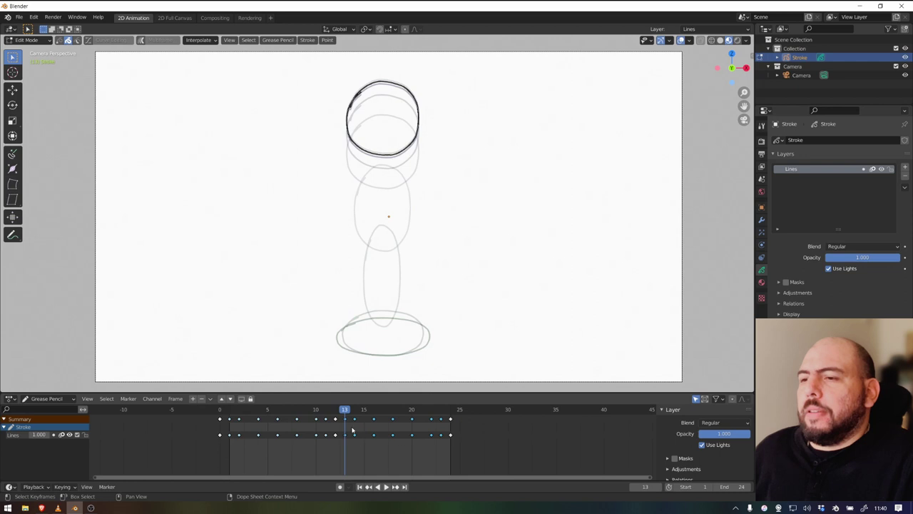
{"action": "key", "text": "space"}
{"action": "key", "text": "space"}
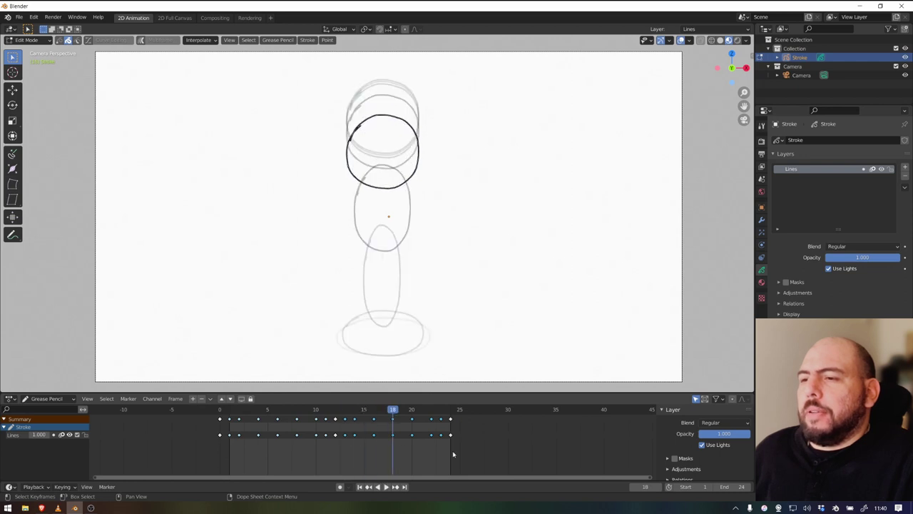
{"action": "key", "text": "s"}
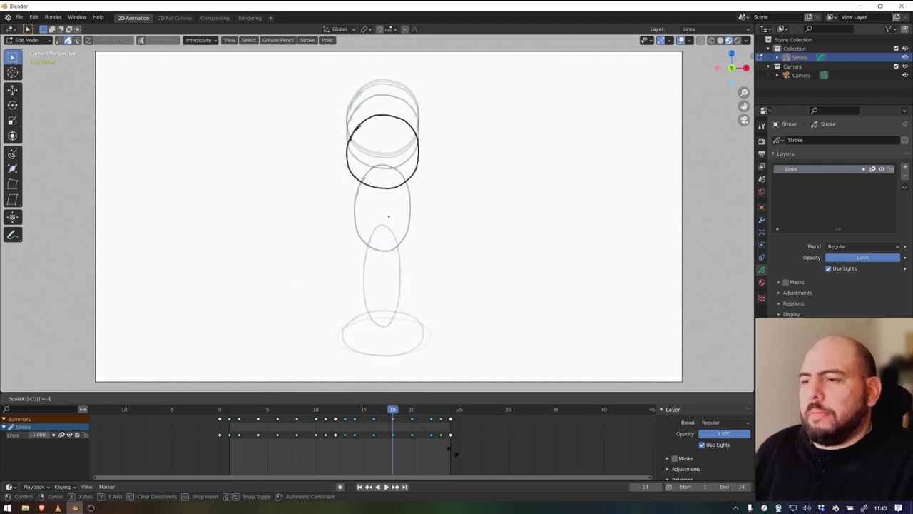
{"action": "key", "text": "Escape"}
{"action": "key", "text": "space"}
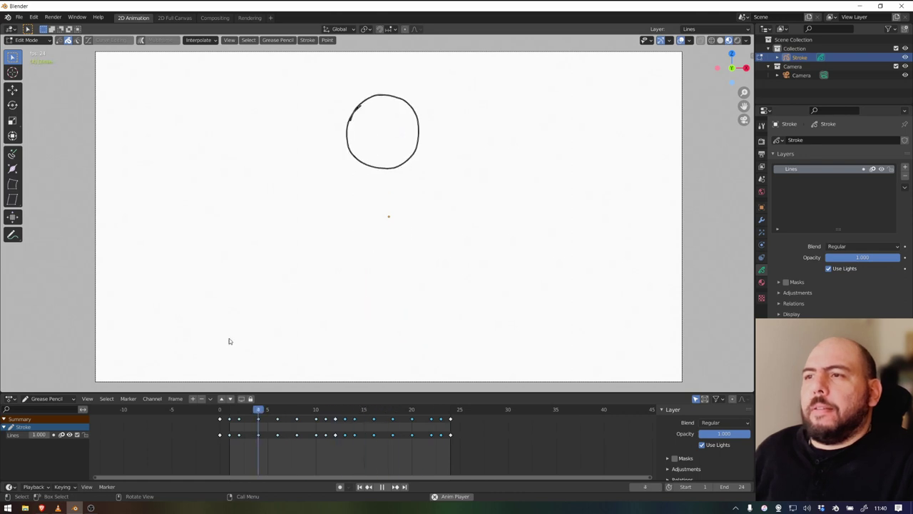
Step: Interpolate in-between circles at frame 3, at about 38 %, and at frame 5, slightly under halfway between their neighbours
{"action": "key", "text": "Escape"}
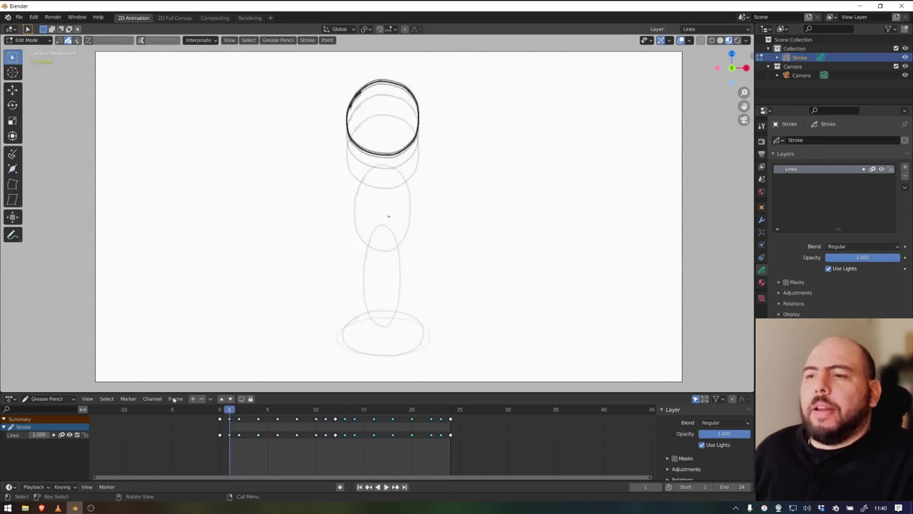
{"action": "key", "text": "Right"}
{"action": "key", "text": "Right"}
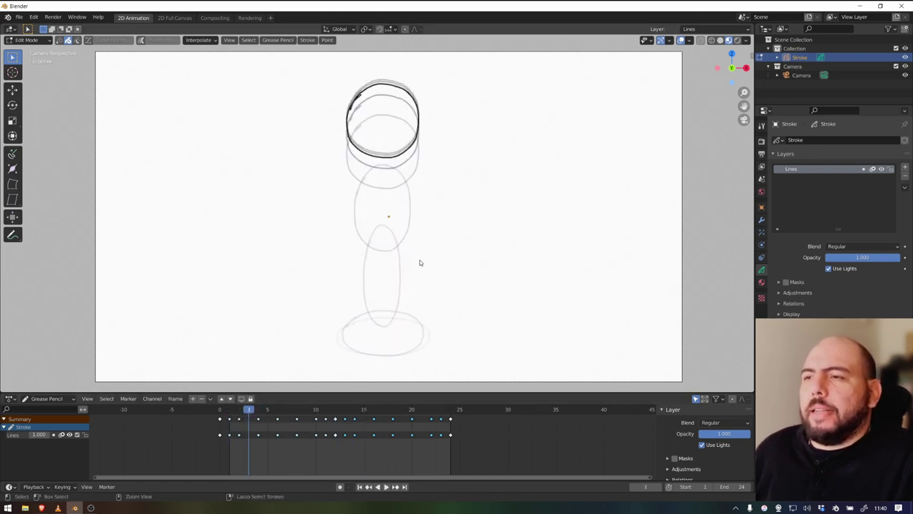
{"action": "key", "text": "ctrl+e"}
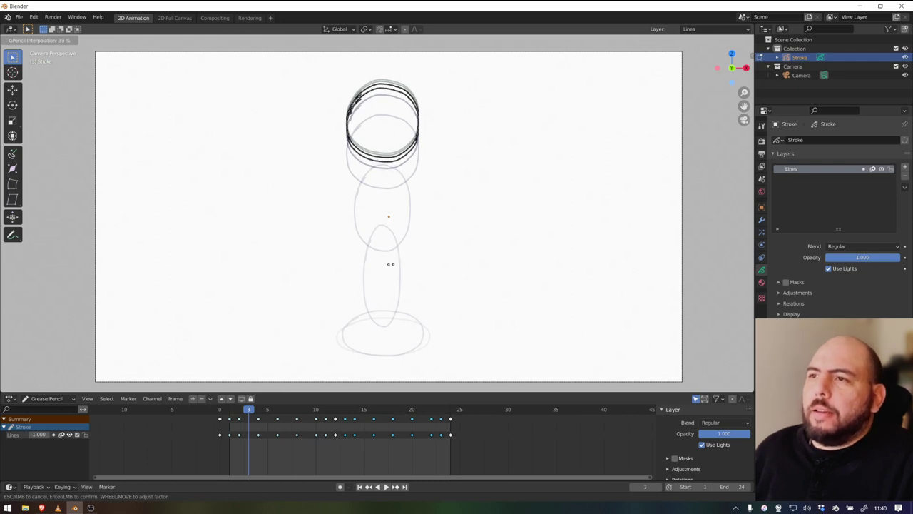
{"action": "left_click", "coordinate": [391, 263]}
{"action": "left_click", "coordinate": [270, 410]}
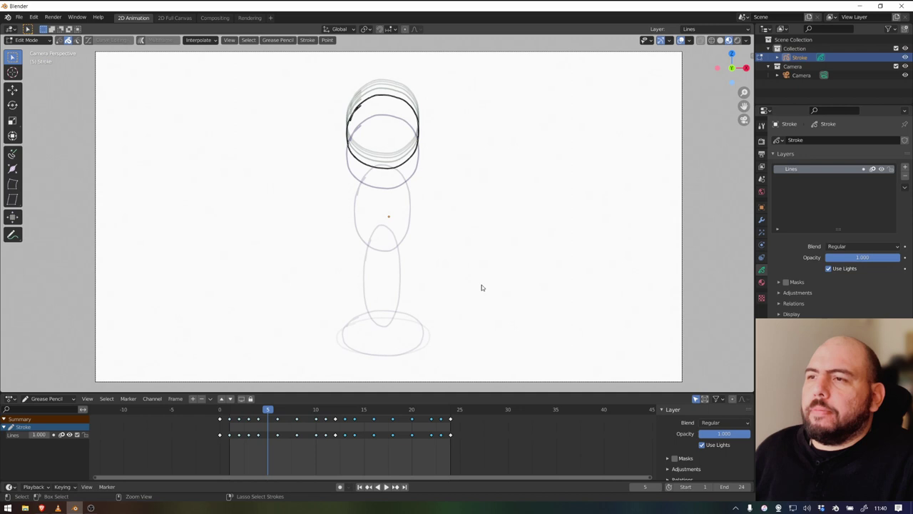
{"action": "key", "text": "ctrl+e"}
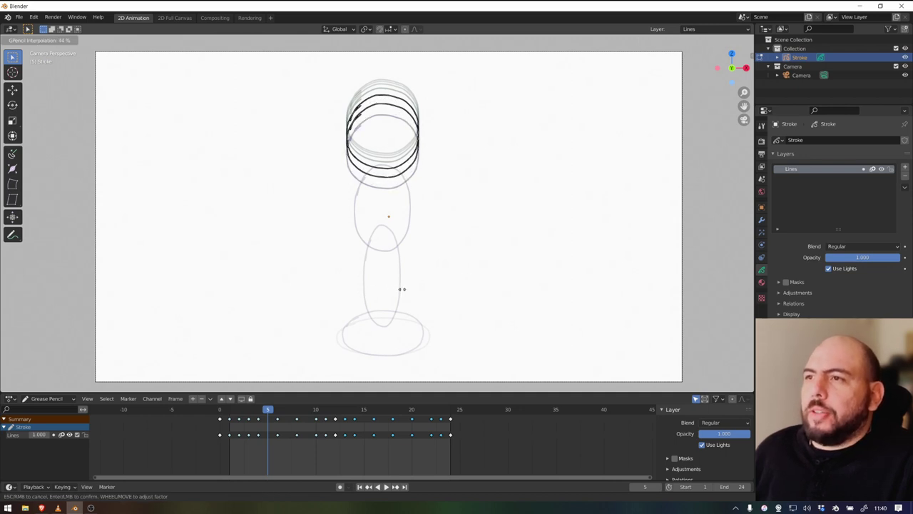
Step: Interpolate in-between shapes at frame 7, slightly under halfway, and at frame 9, about halfway between the neighbouring ovals
{"action": "key", "text": "ctrl+e"}
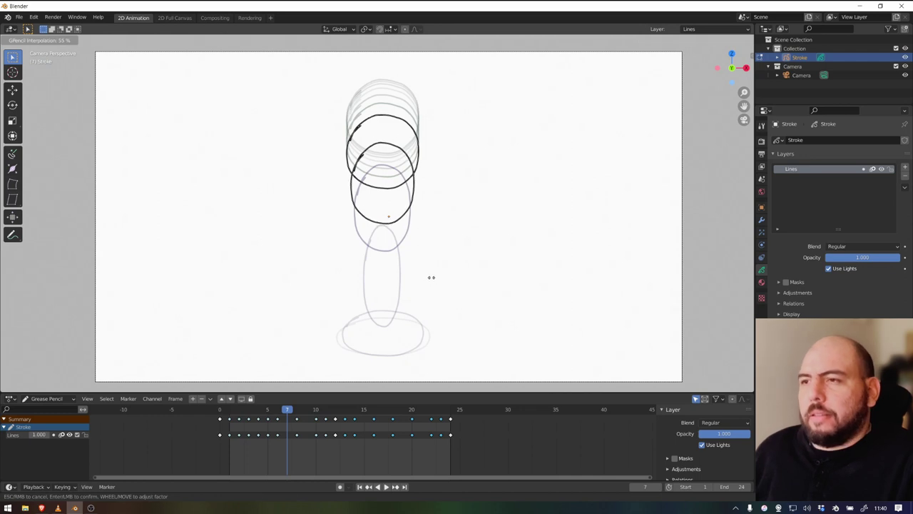
{"action": "left_click", "coordinate": [384, 275]}
{"action": "key", "text": "Right"}
{"action": "key", "text": "Right"}
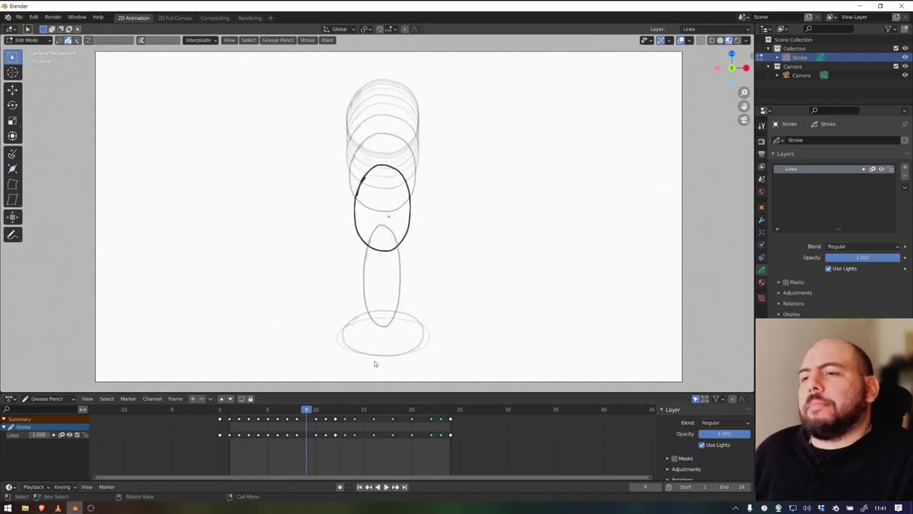
{"action": "key", "text": "ctrl+e"}
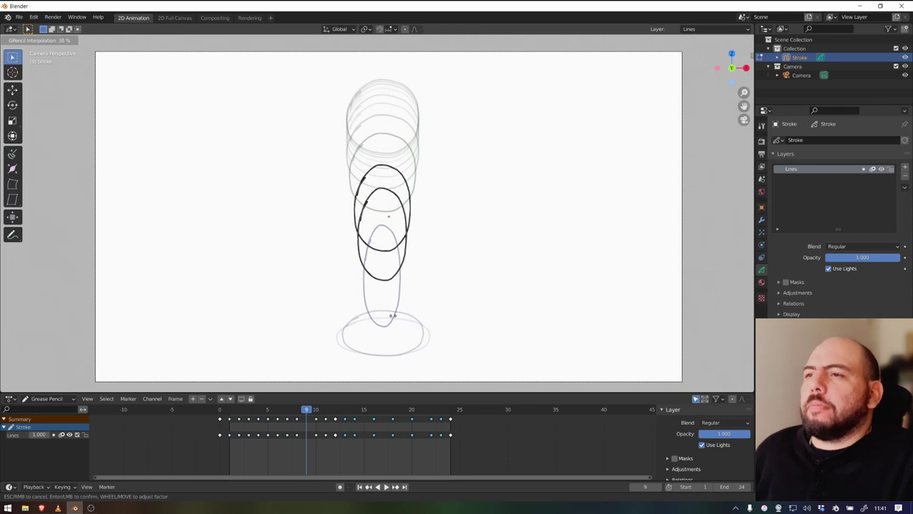
{"action": "left_click", "coordinate": [416, 310]}
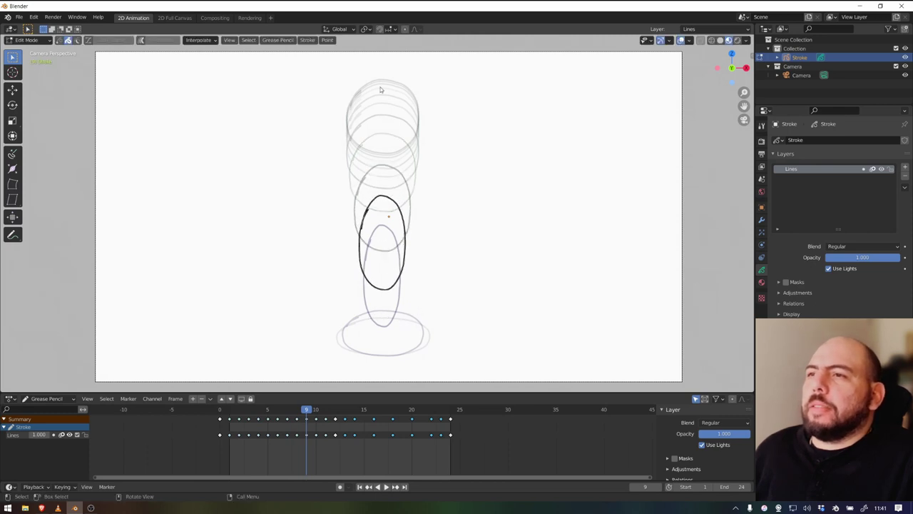
Step: Play back the bounce to check the motion with the added in-betweens
{"action": "key", "text": "space"}
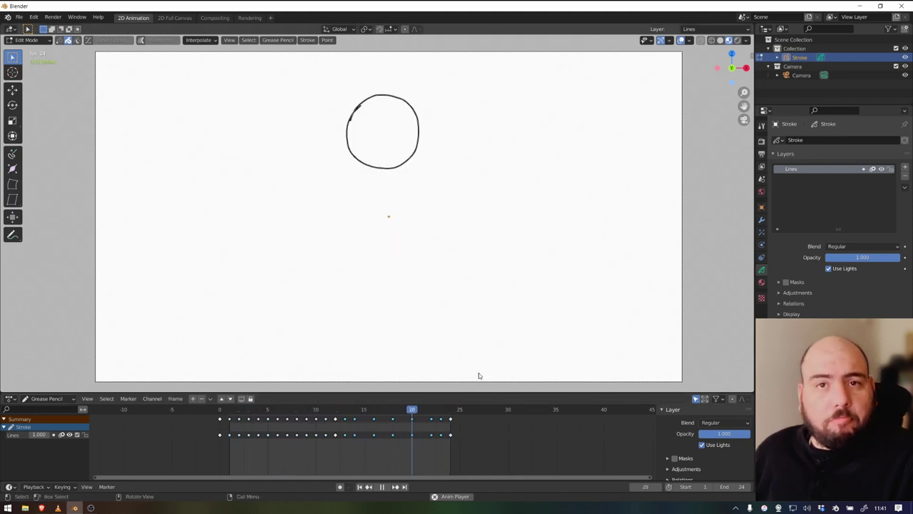
{"action": "key", "text": "space"}
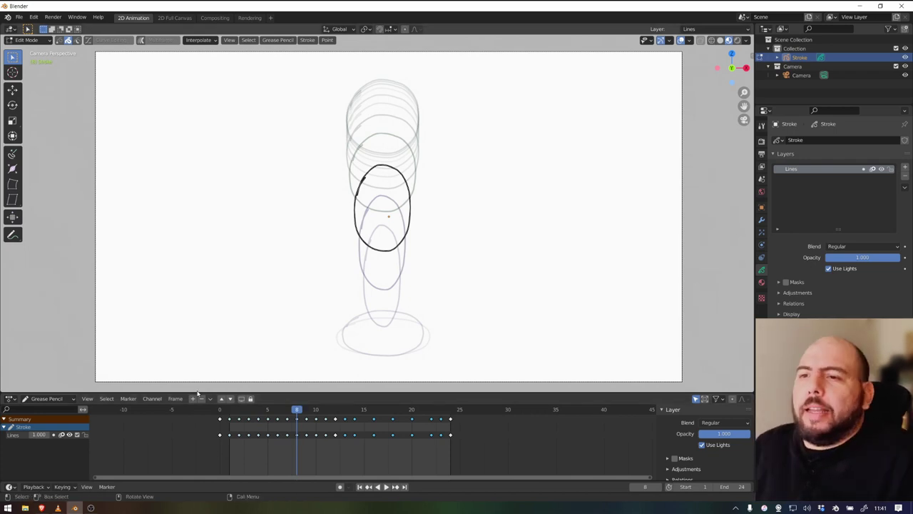
{"action": "key", "text": "space"}
{"action": "key", "text": "space"}
Step: Switch to Sculpt Mode and push the frame 9 oval's outline sideways with the Push brush
{"action": "key", "text": "ctrl+Tab"}
{"action": "left_click", "coordinate": [231, 358]}
{"action": "left_click", "coordinate": [306, 409]}
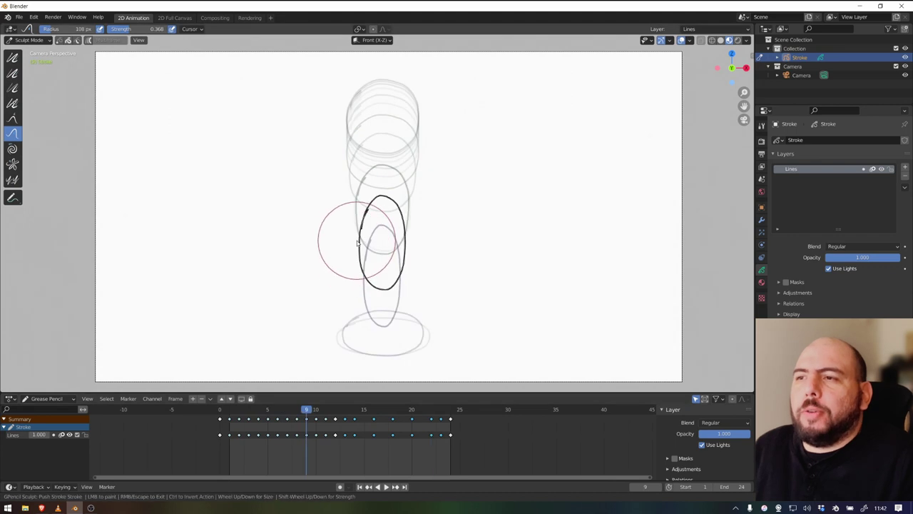
{"action": "left_click_drag", "start_coordinate": [397, 255], "coordinate": [354, 253]}
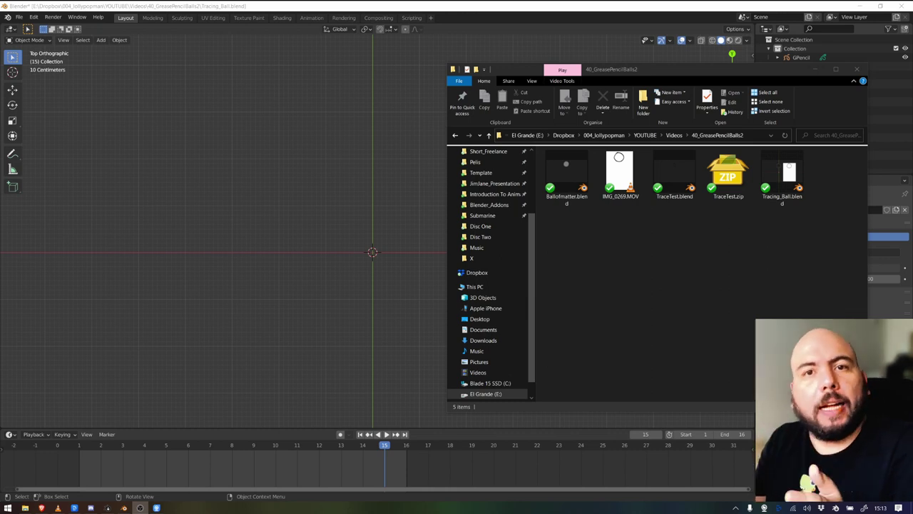
Step: Preview IMG_0269.MOV from the 40_GreasePencilBalls2 folder and bring it into the Tracing_Ball.blend viewport as a reference image
{"action": "double_click", "coordinate": [629, 178]}
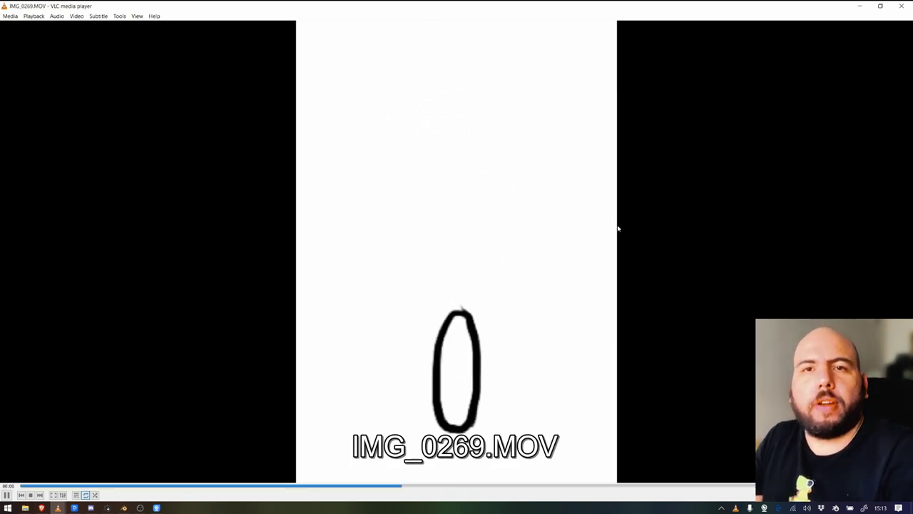
{"action": "left_click", "coordinate": [901, 5]}
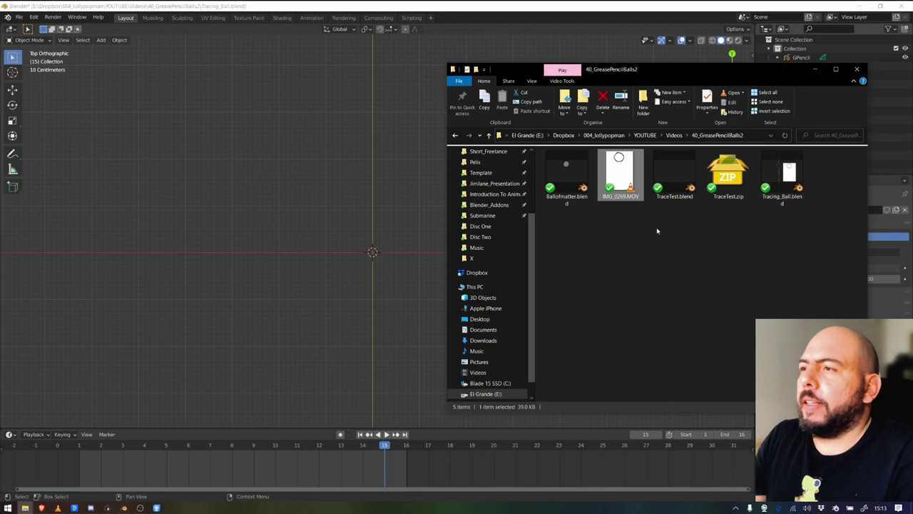
{"action": "mouse_move", "coordinate": [633, 169]}
{"action": "left_mouse_down"}
{"action": "mouse_move", "coordinate": [439, 173]}
{"action": "mouse_move", "coordinate": [368, 228]}
{"action": "left_mouse_up"}
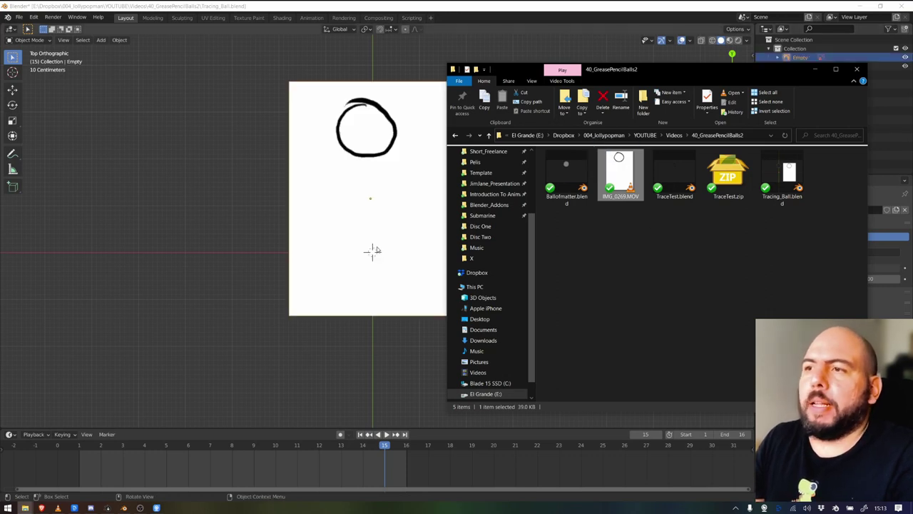
{"action": "middle_click_drag", "start_coordinate": [401, 173], "coordinate": [347, 186]}
{"action": "scroll", "coordinate": [360, 214], "scroll_direction": "up", "scroll_amount": 1}
{"action": "middle_click_drag", "start_coordinate": [373, 242], "coordinate": [387, 238]}
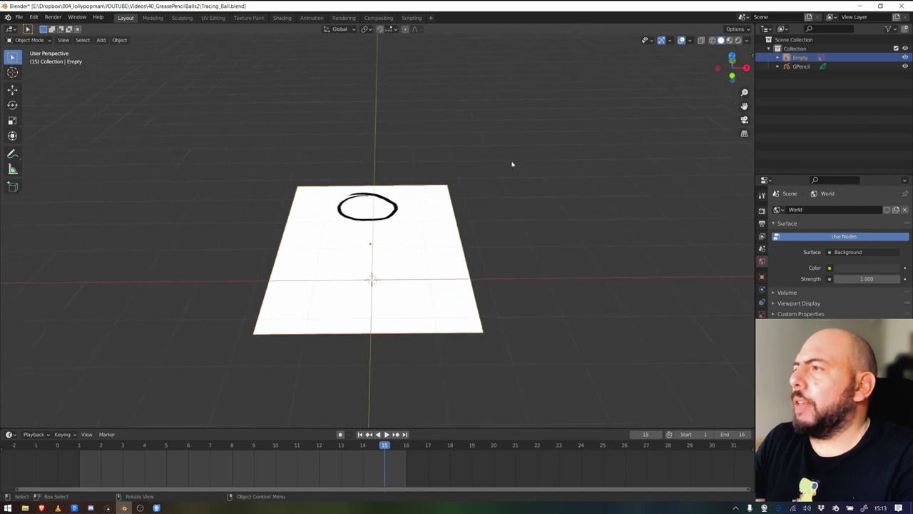
Step: Delete the existing GPencil object from the scene and select the video reference empty
{"action": "left_click", "coordinate": [802, 67]}
{"action": "key", "text": "Delete"}
{"action": "left_click", "coordinate": [353, 214]}
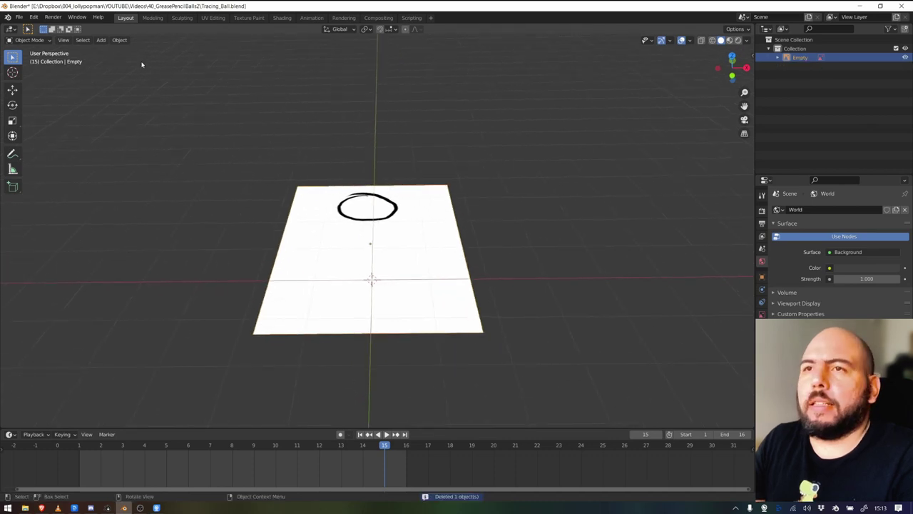
Step: Trace the video reference to a new Grease Pencil object with turn policy Black and mode Sequence
{"action": "left_click", "coordinate": [119, 40]}
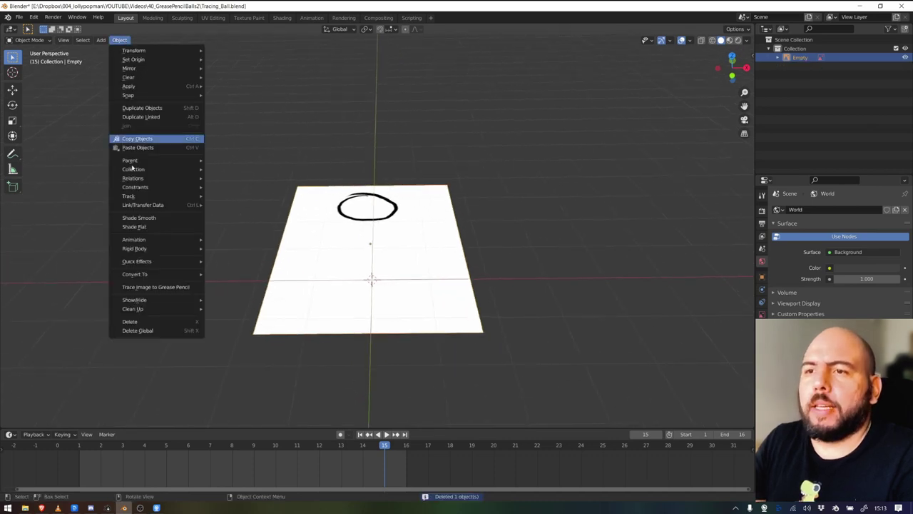
{"action": "left_click", "coordinate": [150, 287]}
{"action": "left_click_drag", "start_coordinate": [152, 290], "coordinate": [181, 134]}
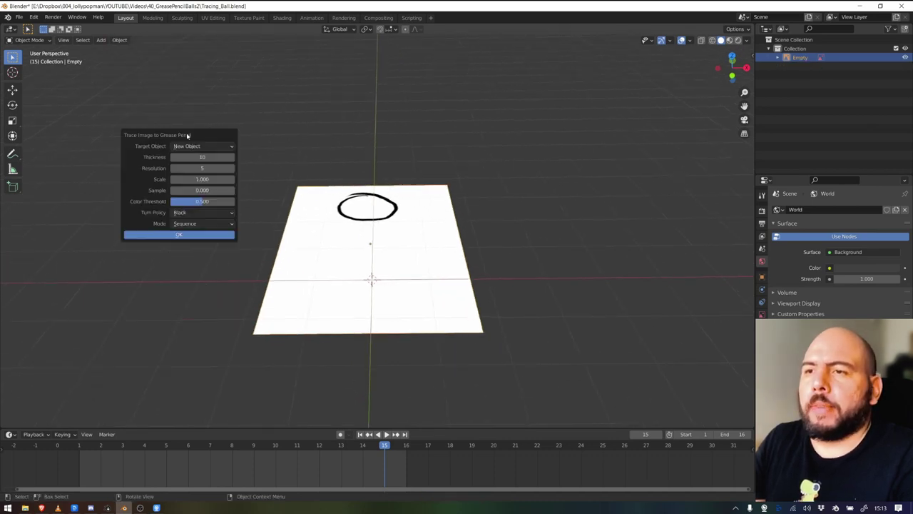
{"action": "left_click", "coordinate": [191, 227]}
{"action": "left_click", "coordinate": [193, 244]}
{"action": "left_click", "coordinate": [190, 212]}
{"action": "left_click", "coordinate": [184, 221]}
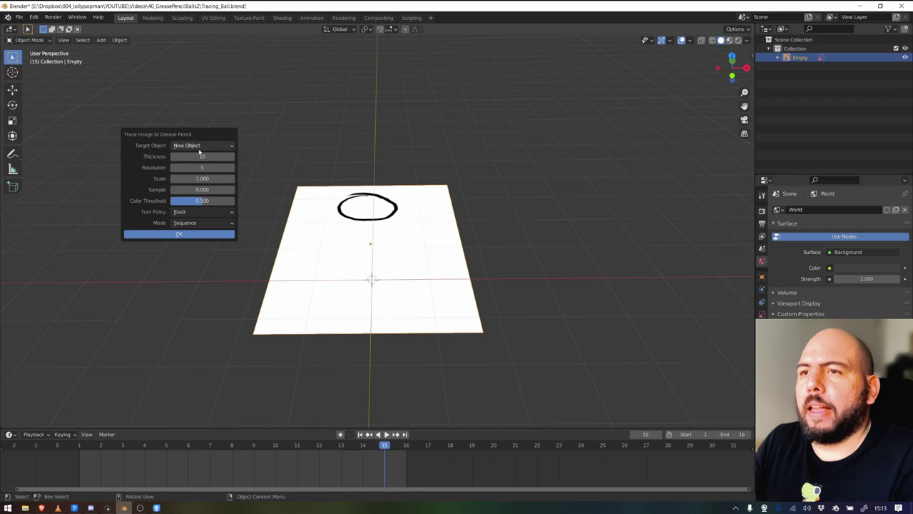
{"action": "left_click", "coordinate": [179, 234]}
Step: Examine the traced result from the top view by playing and scrubbing the timeline between frames 1 and 15
{"action": "key", "text": "KP_7"}
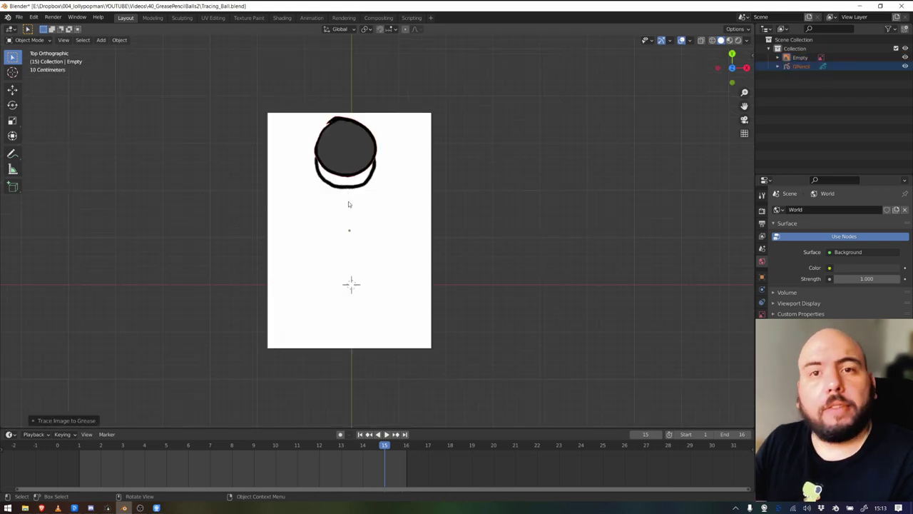
{"action": "key", "text": "space"}
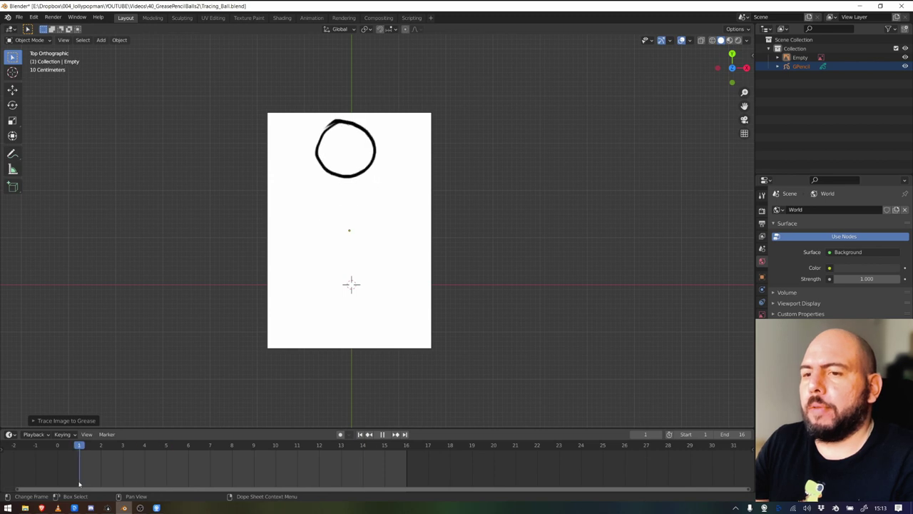
{"action": "left_click_drag", "start_coordinate": [261, 475], "coordinate": [386, 464]}
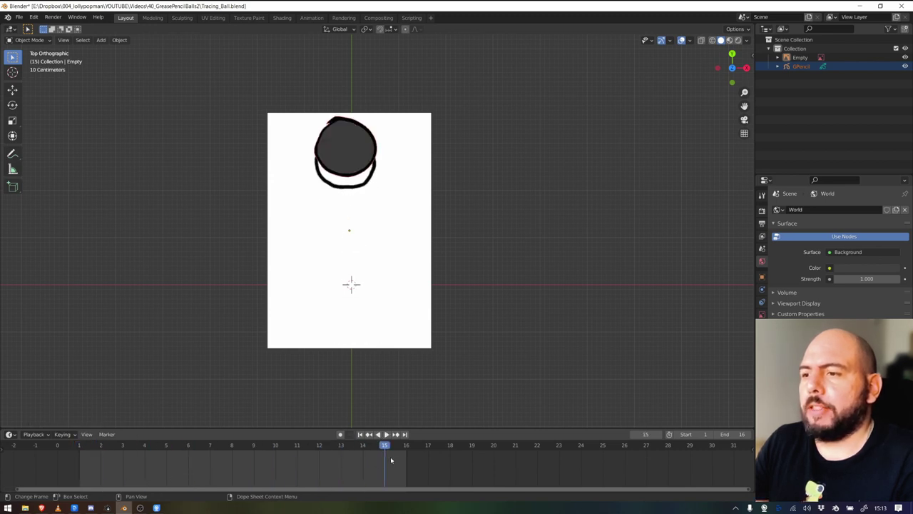
{"action": "key", "text": "space"}
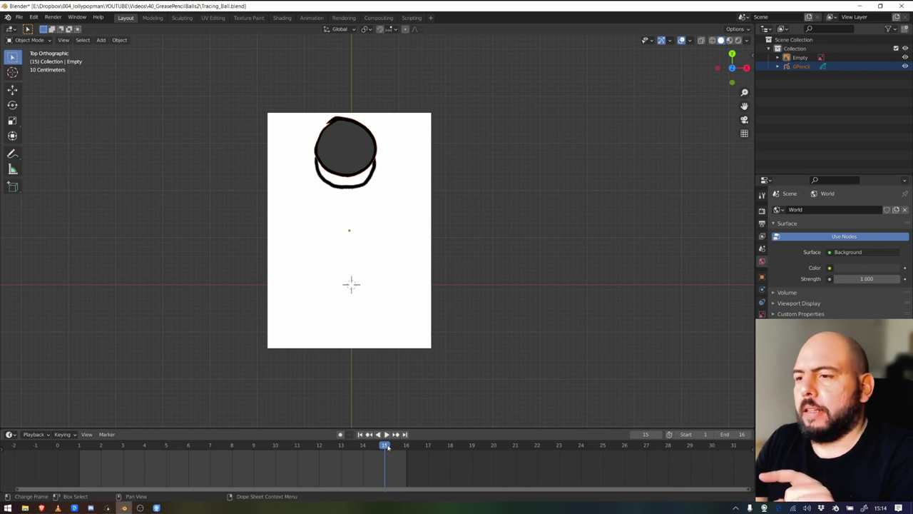
{"action": "left_click_drag", "start_coordinate": [385, 446], "coordinate": [387, 448]}
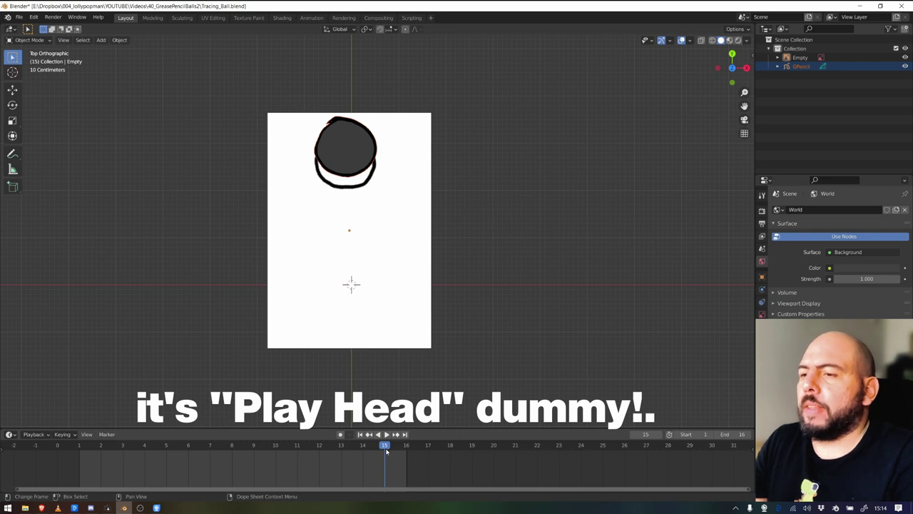
{"action": "left_click", "coordinate": [80, 447]}
{"action": "mouse_move", "coordinate": [381, 451]}
{"action": "left_mouse_down"}
{"action": "mouse_move", "coordinate": [778, 446]}
{"action": "mouse_move", "coordinate": [384, 468]}
{"action": "left_mouse_up"}
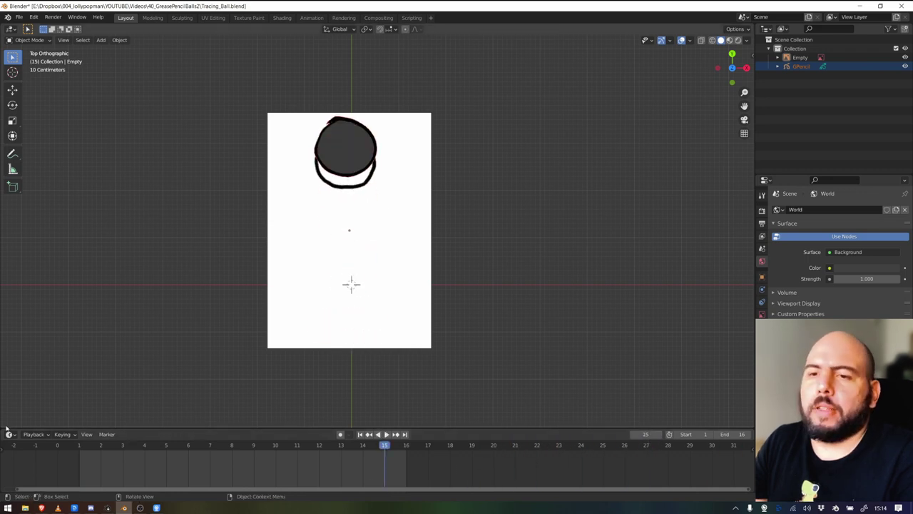
Step: Add a Dope Sheet in Grease Pencil mode between the viewport and the timeline to show the trace keyframes
{"action": "left_click", "coordinate": [10, 326]}
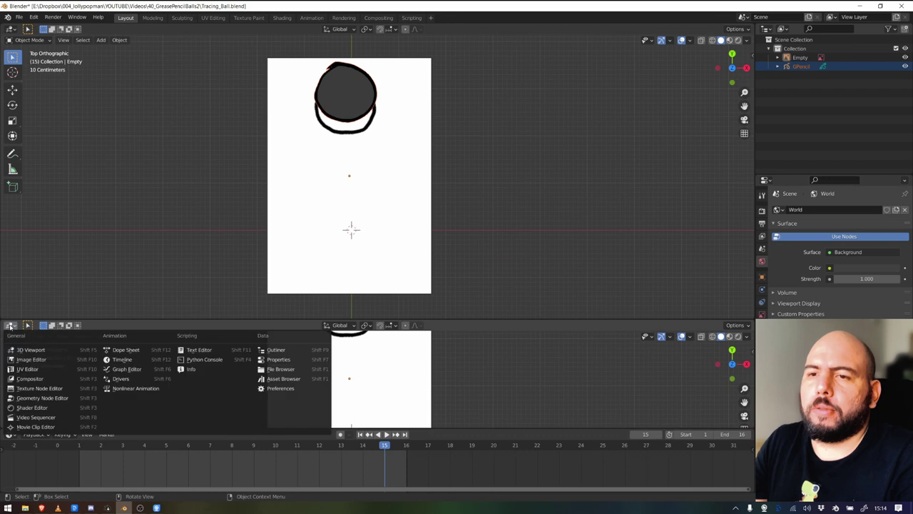
{"action": "left_click", "coordinate": [126, 350]}
{"action": "left_click", "coordinate": [63, 326]}
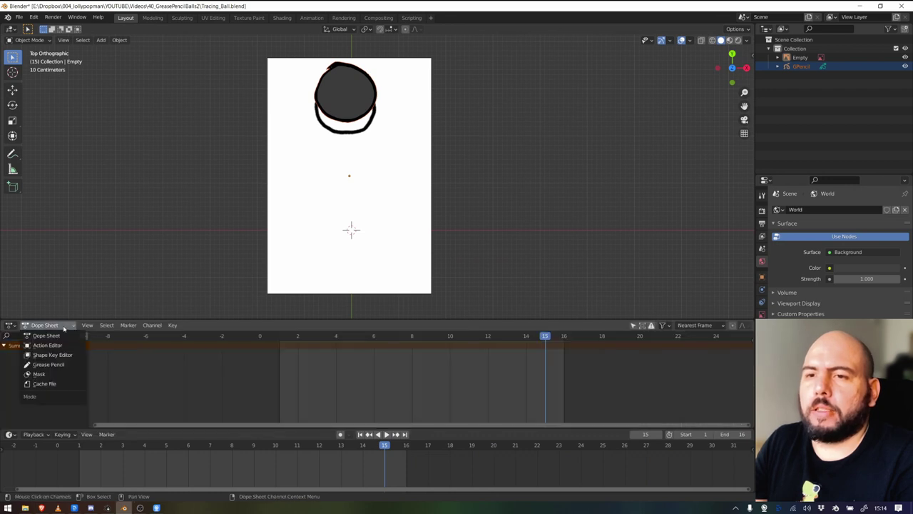
{"action": "left_click", "coordinate": [65, 365]}
{"action": "scroll", "coordinate": [400, 371], "scroll_direction": "down", "scroll_amount": 4}
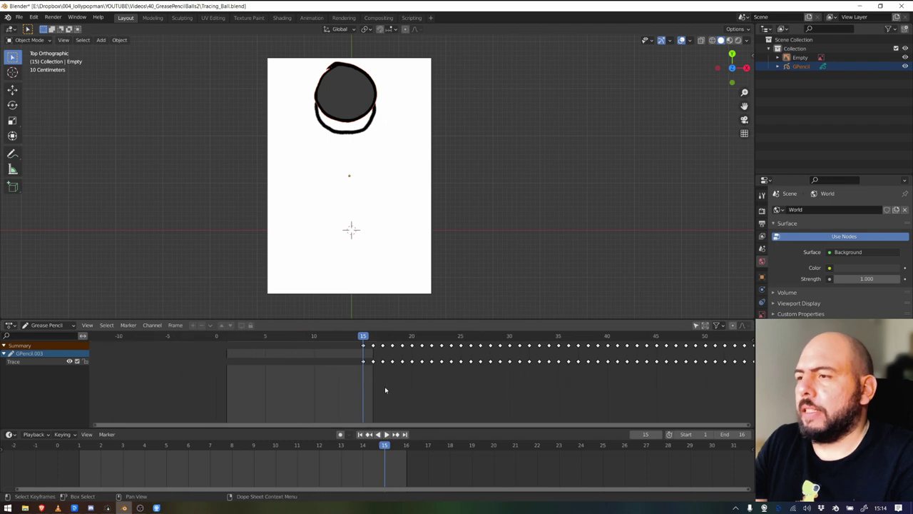
Step: Move all the trace keyframes earlier so the traced sequence starts at frame 1
{"action": "scroll", "coordinate": [379, 399], "scroll_direction": "down", "scroll_amount": 2}
{"action": "key", "text": "g"}
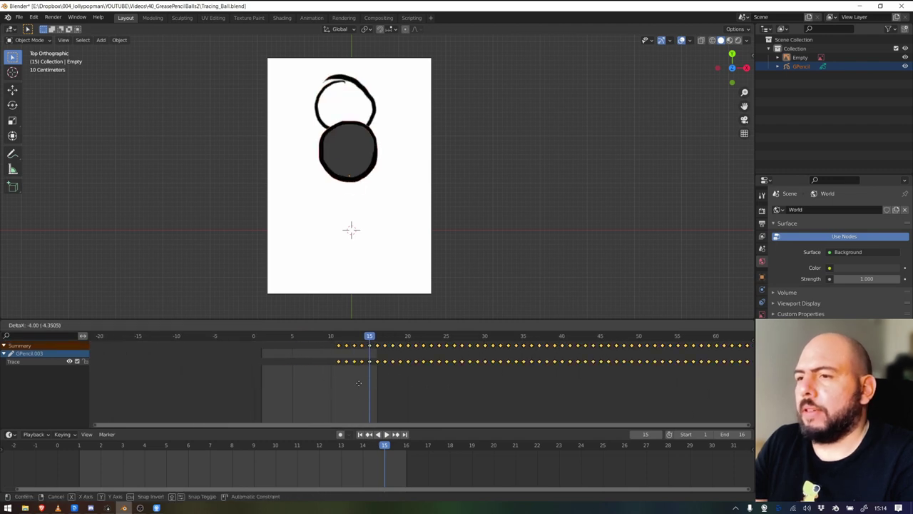
{"action": "left_click", "coordinate": [296, 389]}
{"action": "middle_click_drag", "start_coordinate": [555, 372], "coordinate": [329, 392]}
{"action": "scroll", "coordinate": [329, 392], "scroll_direction": "down", "scroll_amount": 5}
{"action": "scroll", "coordinate": [332, 378], "scroll_direction": "up", "scroll_amount": 2}
{"action": "left_click", "coordinate": [307, 398]}
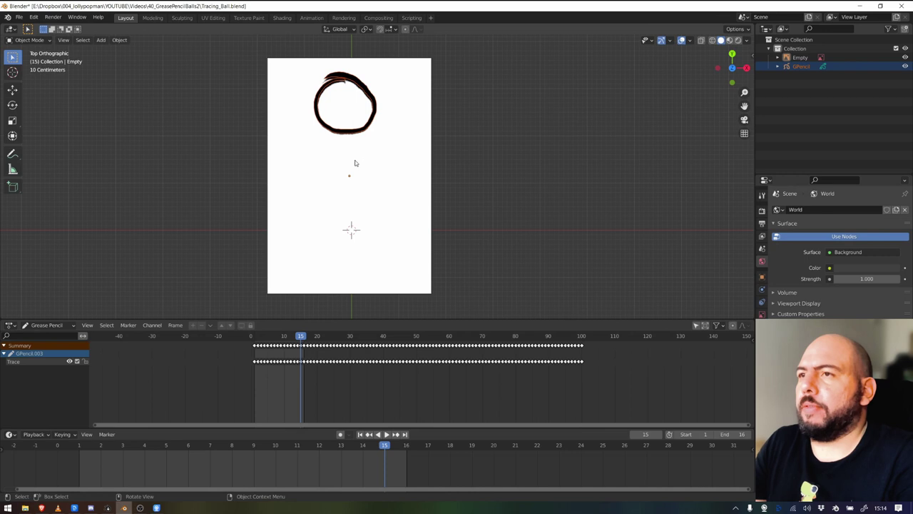
Step: Match the video reference's frame count to the movie length of 16 frames
{"action": "left_click", "coordinate": [382, 167]}
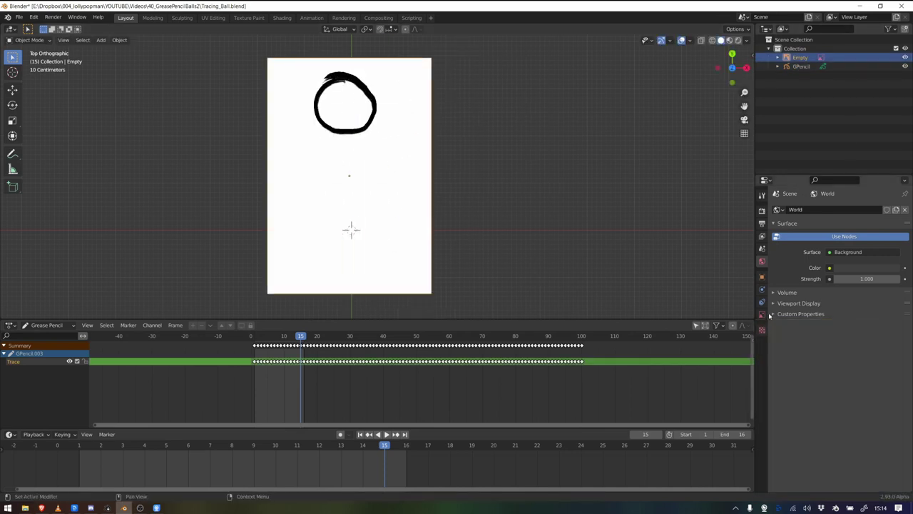
{"action": "left_click", "coordinate": [762, 313]}
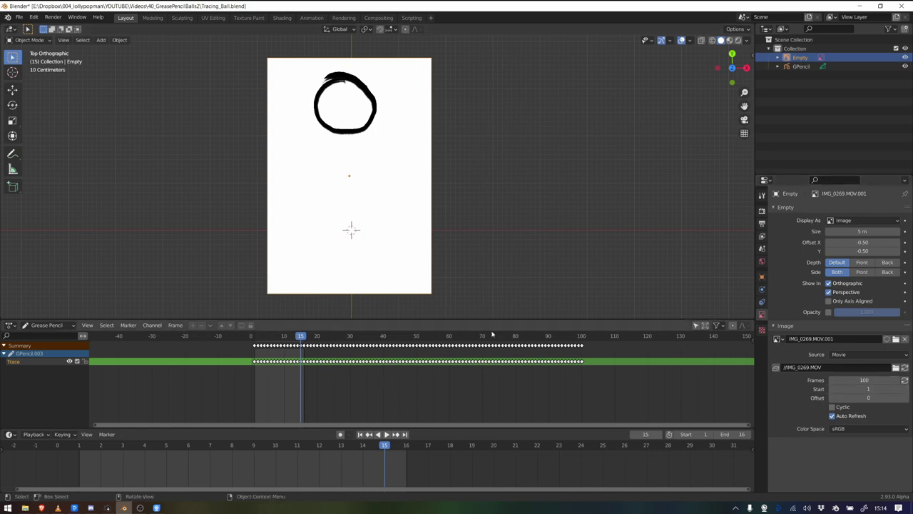
{"action": "left_click", "coordinate": [904, 381]}
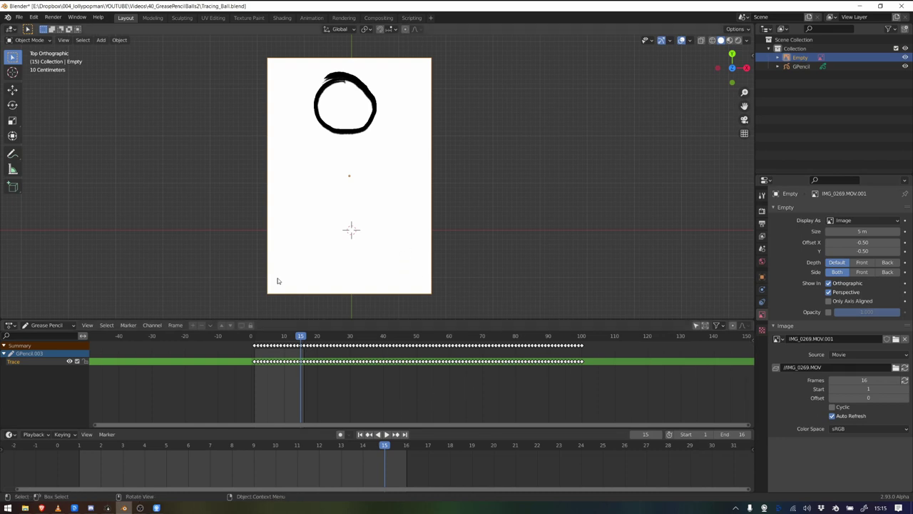
Step: Move the video reference to the right of the old trace and trace it from frame 1 into a new Grease Pencil object in Sequence mode
{"action": "key", "text": "g"}
{"action": "left_click", "coordinate": [570, 213]}
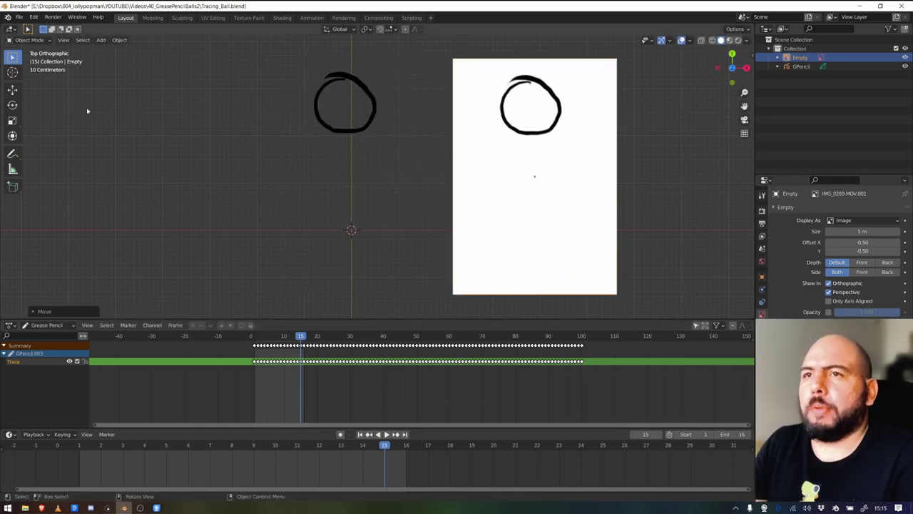
{"action": "left_click", "coordinate": [119, 40]}
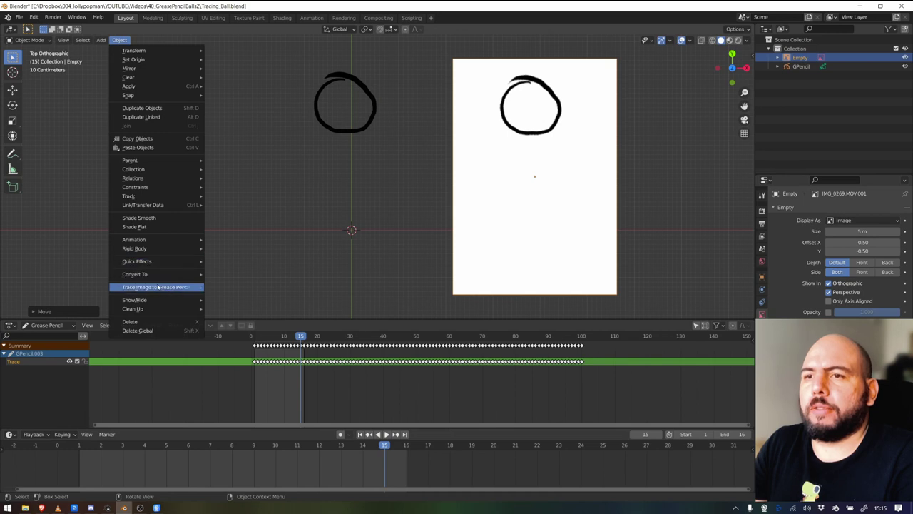
{"action": "middle_click_drag", "start_coordinate": [131, 475], "coordinate": [210, 488]}
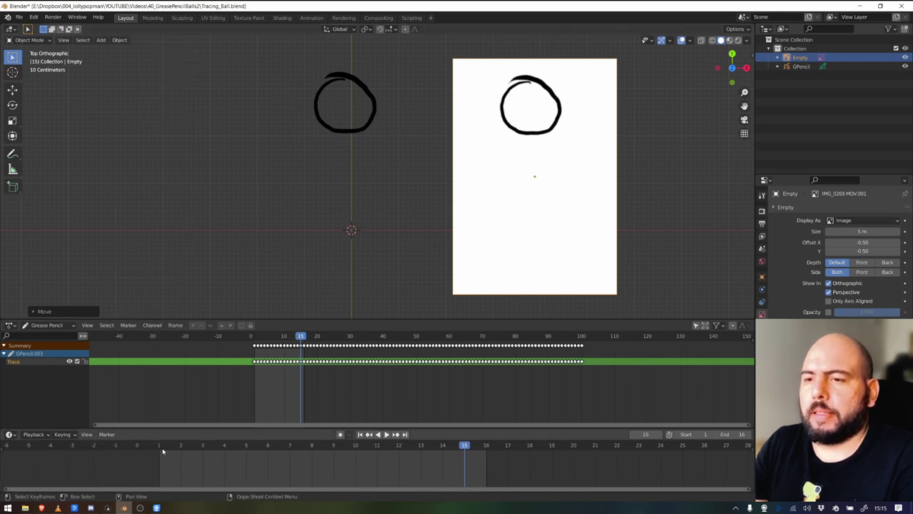
{"action": "left_click", "coordinate": [159, 446]}
{"action": "left_click", "coordinate": [119, 40]}
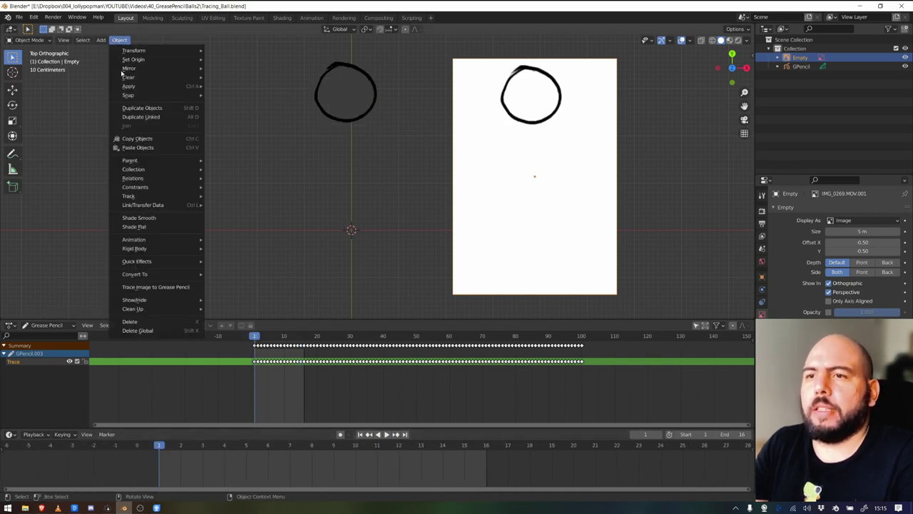
{"action": "left_click", "coordinate": [139, 287]}
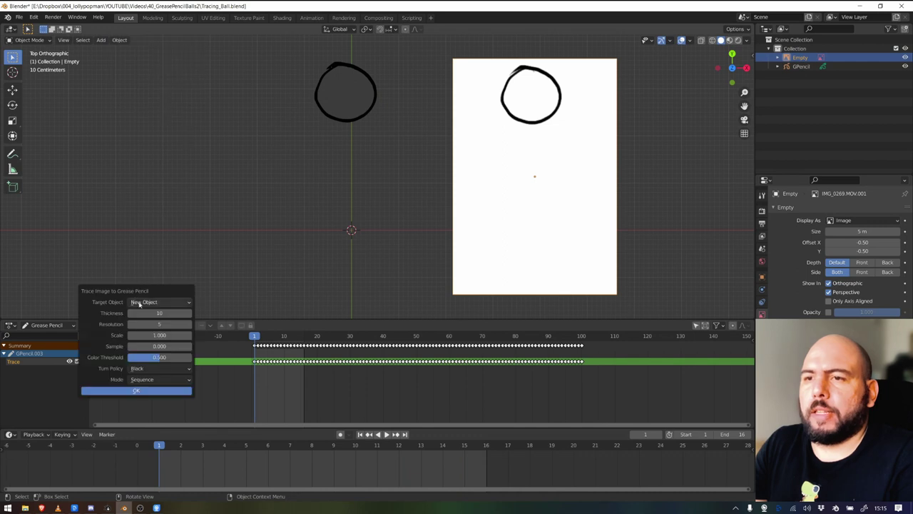
{"action": "left_click", "coordinate": [158, 391]}
Step: Move the new trace along the X axis to the left of the old trace
{"action": "key", "text": "g"}
{"action": "key", "text": "x"}
{"action": "left_click", "coordinate": [210, 190]}
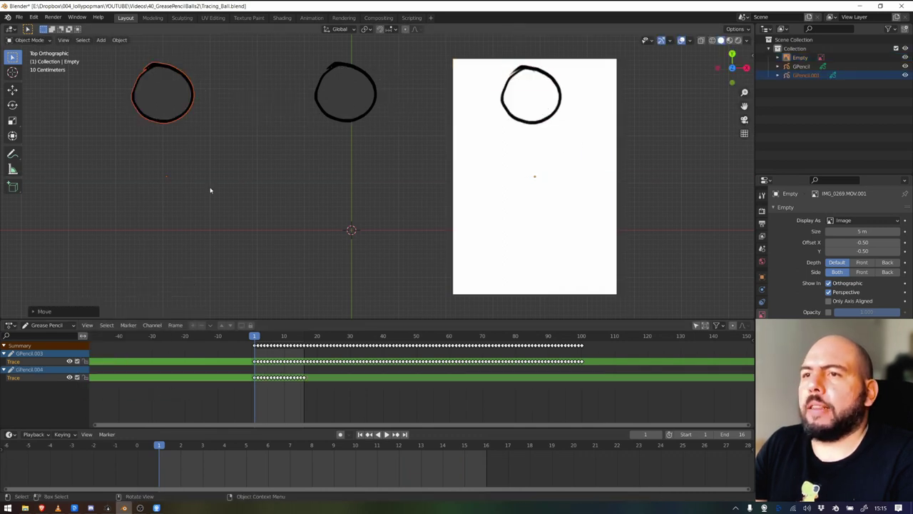
Step: Compare the keyframe ranges of both traces and play them alongside the video reference
{"action": "middle_click_drag", "start_coordinate": [267, 413], "coordinate": [274, 411]}
{"action": "left_click_drag", "start_coordinate": [327, 387], "coordinate": [249, 371]}
{"action": "left_click", "coordinate": [292, 392]}
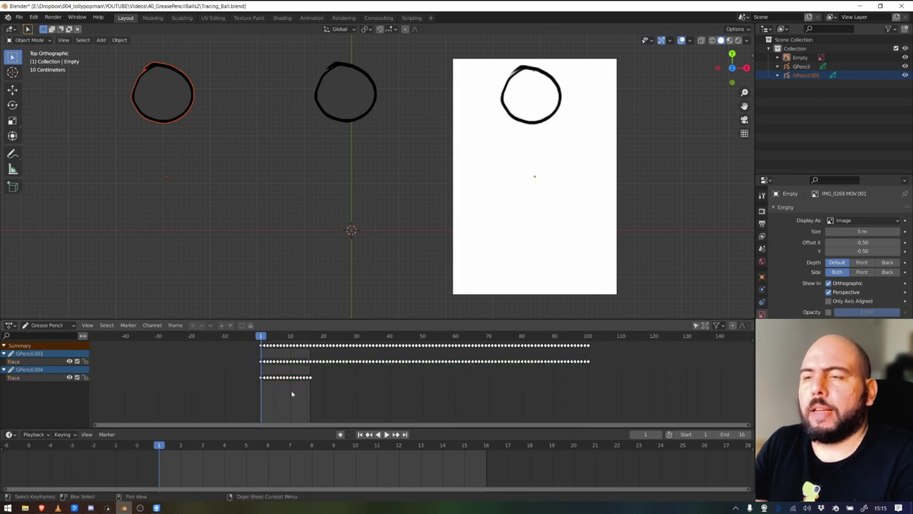
{"action": "left_click", "coordinate": [188, 117]}
{"action": "key", "text": "space"}
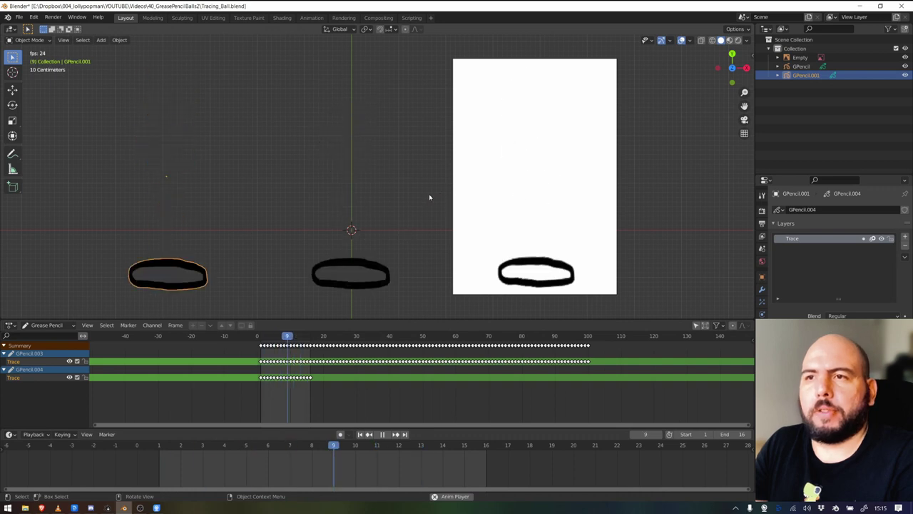
{"action": "key", "text": "space"}
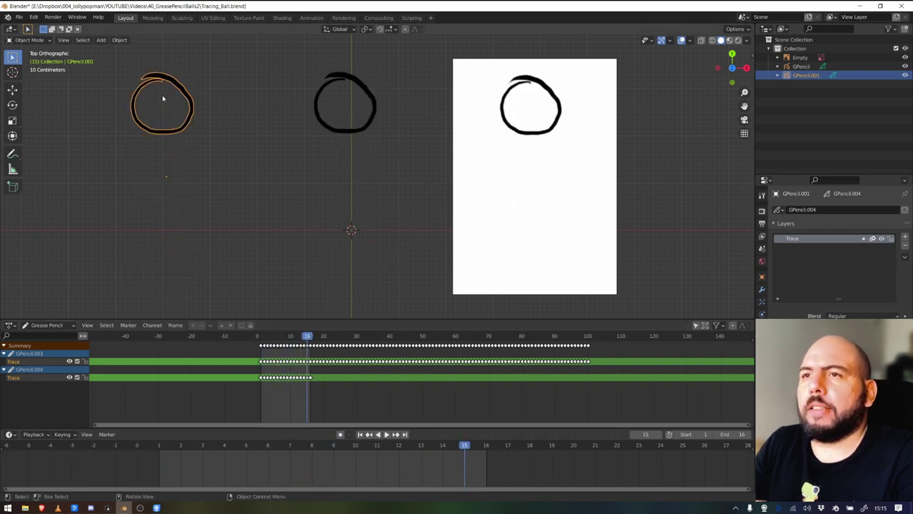
Step: Scrub between frames 1 and 17 to compare the traced ball drawings with the reference video
{"action": "left_click", "coordinate": [339, 145]}
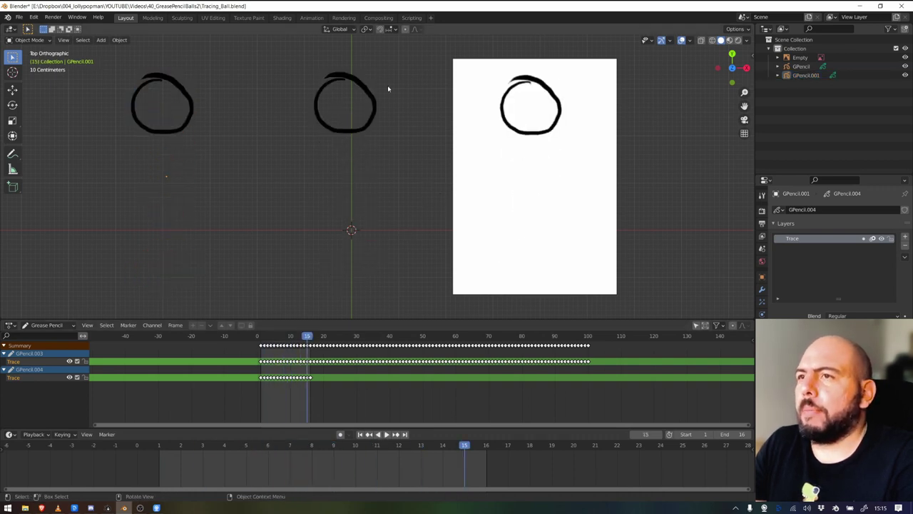
{"action": "left_click_drag", "start_coordinate": [402, 71], "coordinate": [390, 85]}
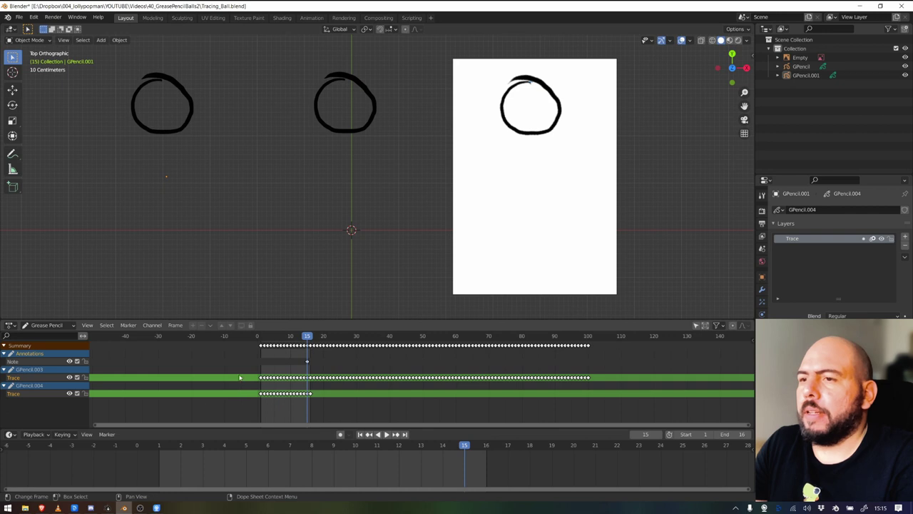
{"action": "left_click", "coordinate": [266, 345]}
{"action": "left_click_drag", "start_coordinate": [267, 338], "coordinate": [264, 337]}
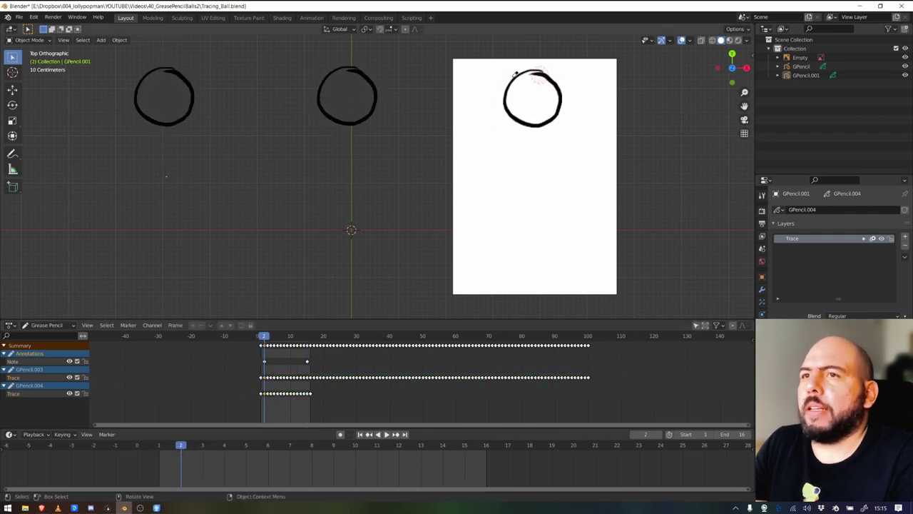
{"action": "middle_click_drag", "start_coordinate": [357, 401], "coordinate": [247, 403], "text": "ctrl"}
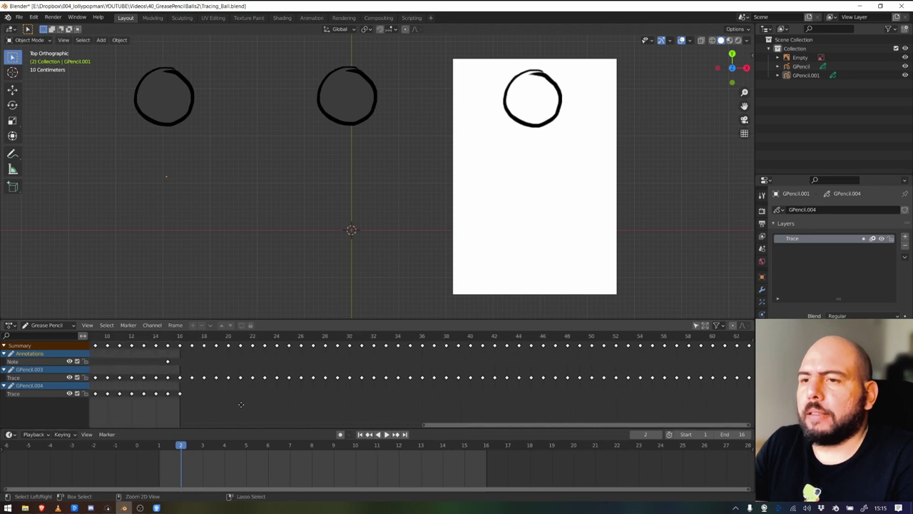
{"action": "scroll", "coordinate": [232, 381], "scroll_direction": "down", "scroll_amount": 5}
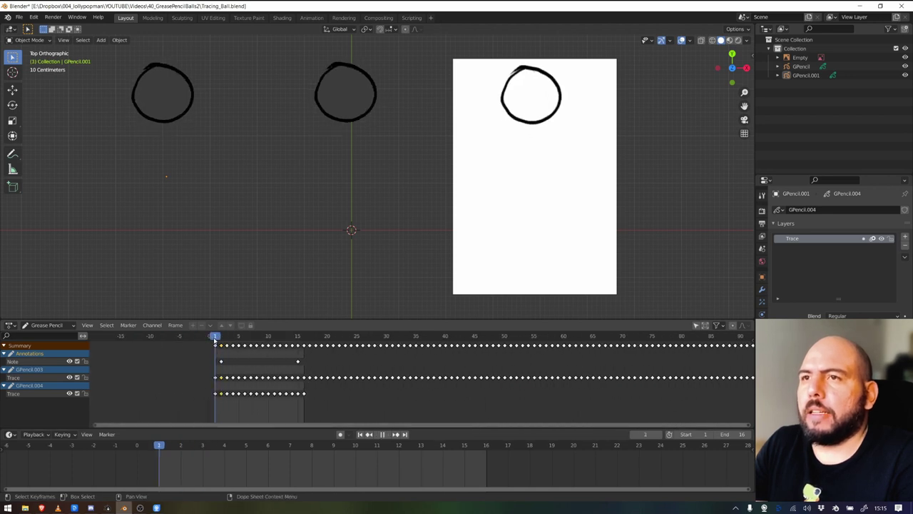
{"action": "key", "text": "space"}
{"action": "key", "text": "space"}
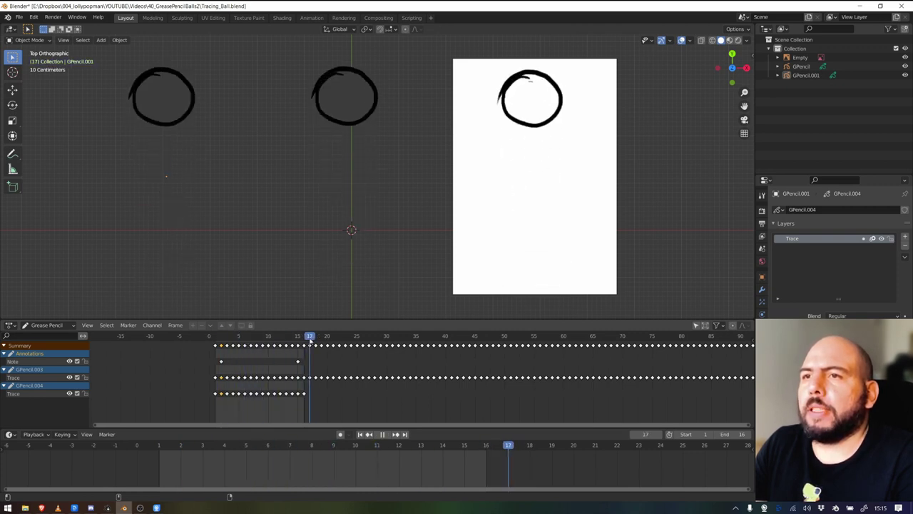
{"action": "key", "text": "space"}
{"action": "key", "text": "Right"}
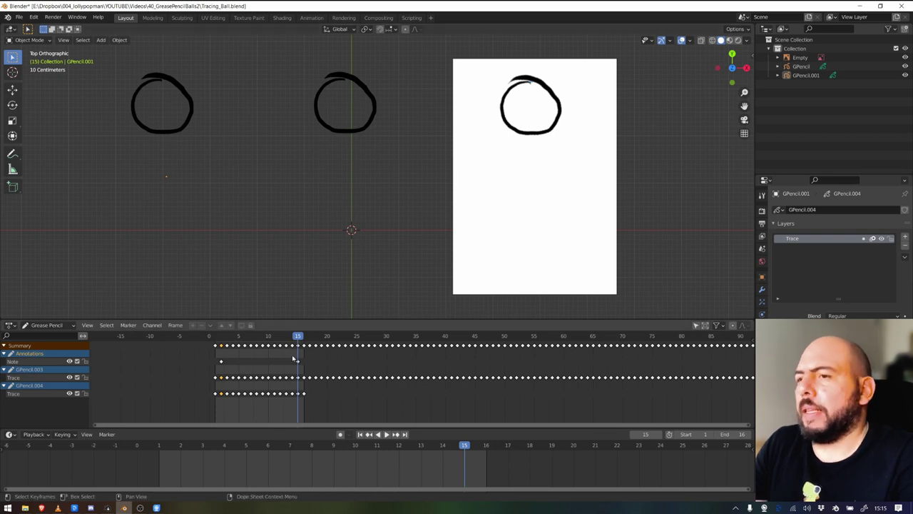
{"action": "key", "text": "space"}
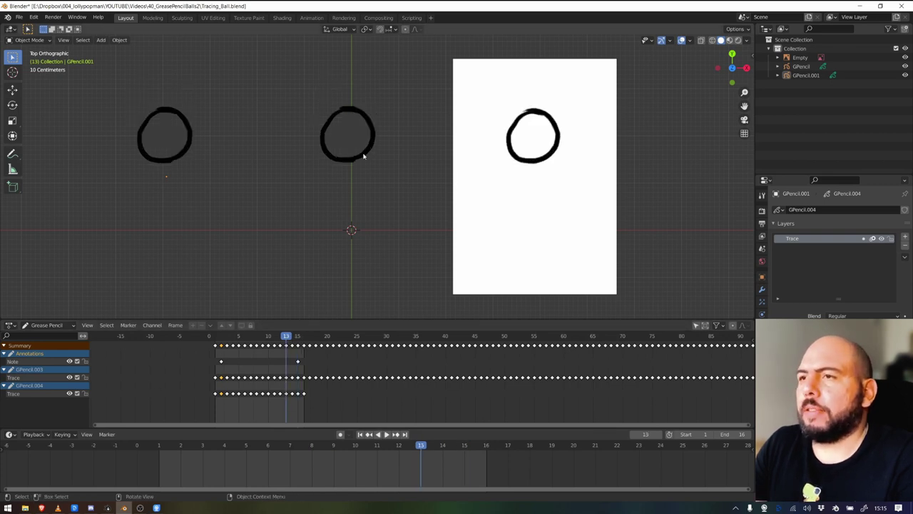
Step: Delete the old middle trace and the video reference, keeping only the new trace
{"action": "left_click", "coordinate": [370, 136]}
{"action": "key", "text": "x"}
{"action": "left_click", "coordinate": [367, 153]}
{"action": "left_click", "coordinate": [506, 157]}
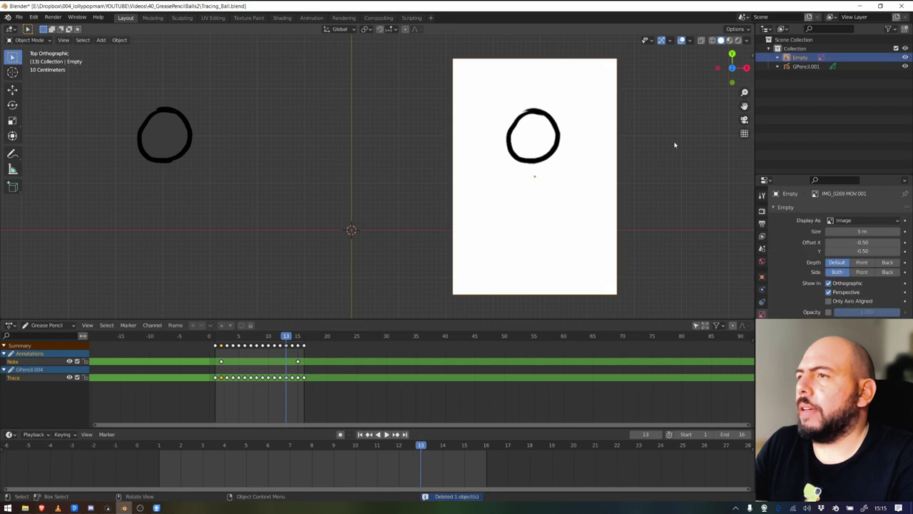
{"action": "key", "text": "x"}
{"action": "left_click", "coordinate": [674, 142]}
Step: Reset the remaining trace's location to the world origin
{"action": "left_click", "coordinate": [185, 140]}
{"action": "key", "text": "alt+g"}
{"action": "left_click", "coordinate": [519, 170]}
{"action": "left_click_drag", "start_coordinate": [498, 134], "coordinate": [253, 283]}
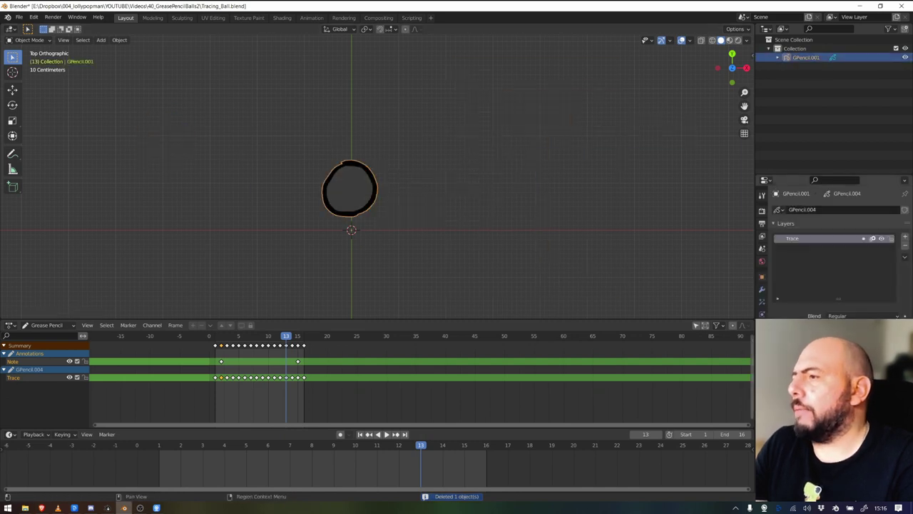
Step: Set the trace's Holdout.019 material to white and play the animation
{"action": "left_click", "coordinate": [762, 352]}
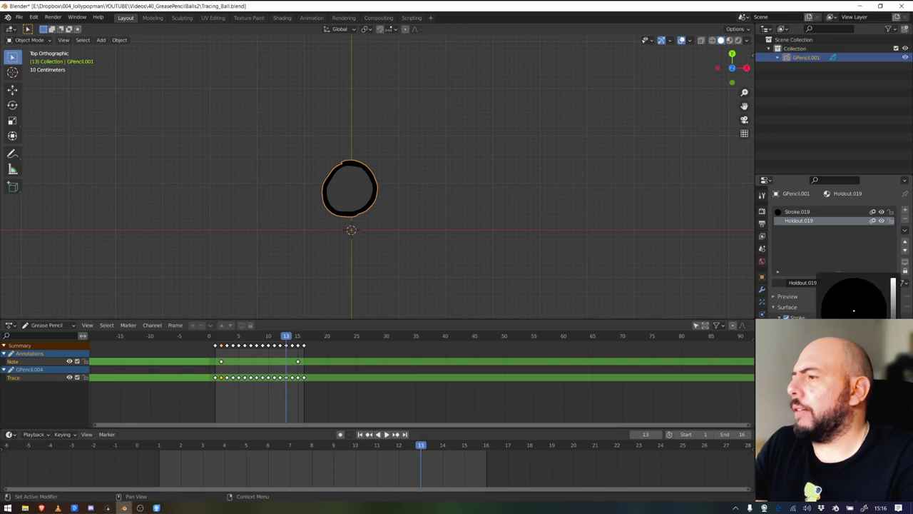
{"action": "key", "text": "space"}
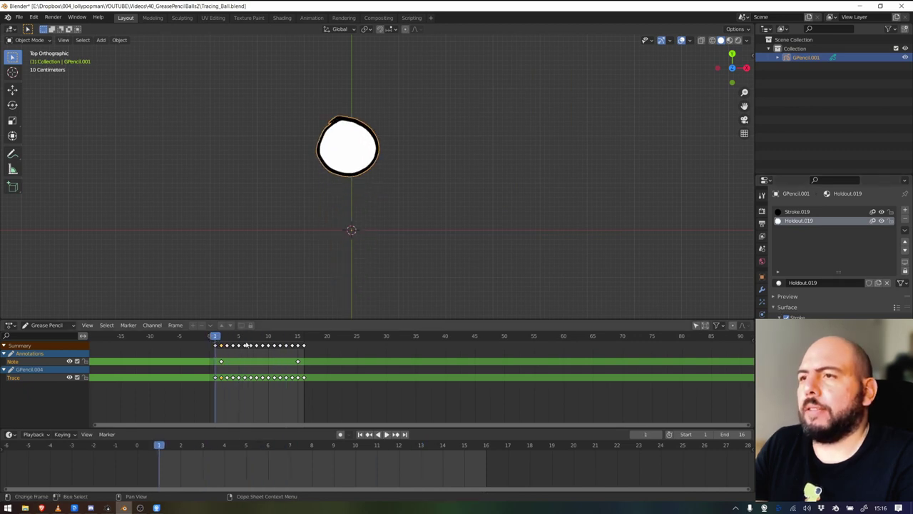
{"action": "key", "text": "space"}
{"action": "key", "text": "space"}
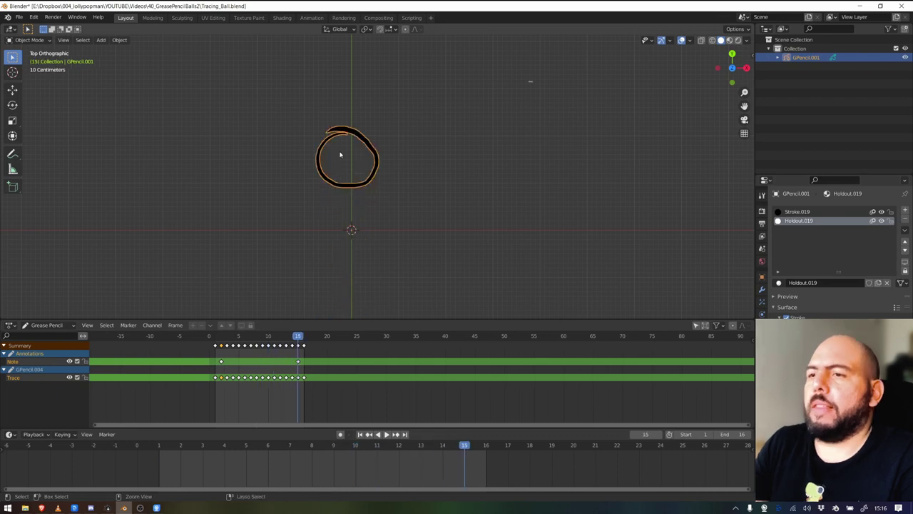
Step: In Draw mode, fill the inside of the ball on frame 15 with the Holdout.019 material using the Fill tool
{"action": "middle_click_drag", "start_coordinate": [333, 375], "coordinate": [338, 379]}
{"action": "middle_click_drag", "start_coordinate": [346, 264], "coordinate": [342, 244], "text": "shift"}
{"action": "left_click", "coordinate": [762, 339]}
{"action": "left_click", "coordinate": [762, 351]}
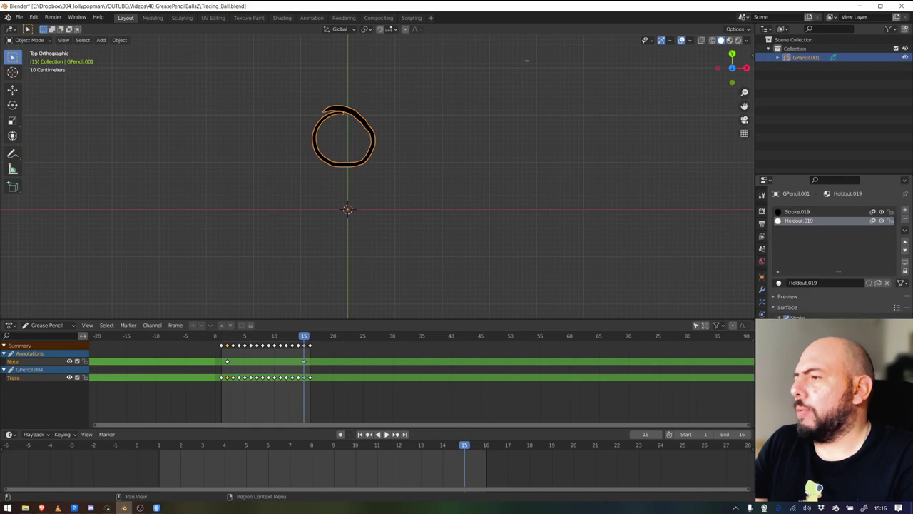
{"action": "scroll", "coordinate": [286, 171], "scroll_direction": "up", "scroll_amount": 4}
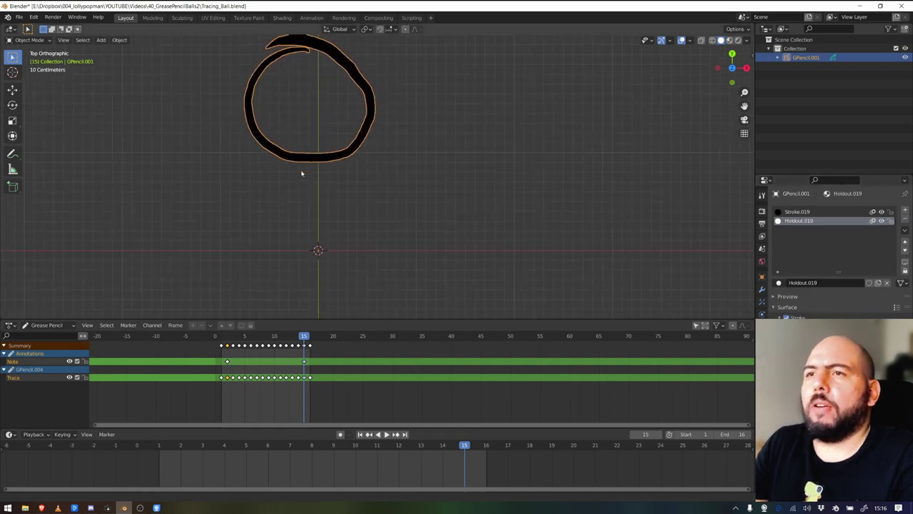
{"action": "key", "text": "ctrl+Tab"}
{"action": "left_click", "coordinate": [173, 120]}
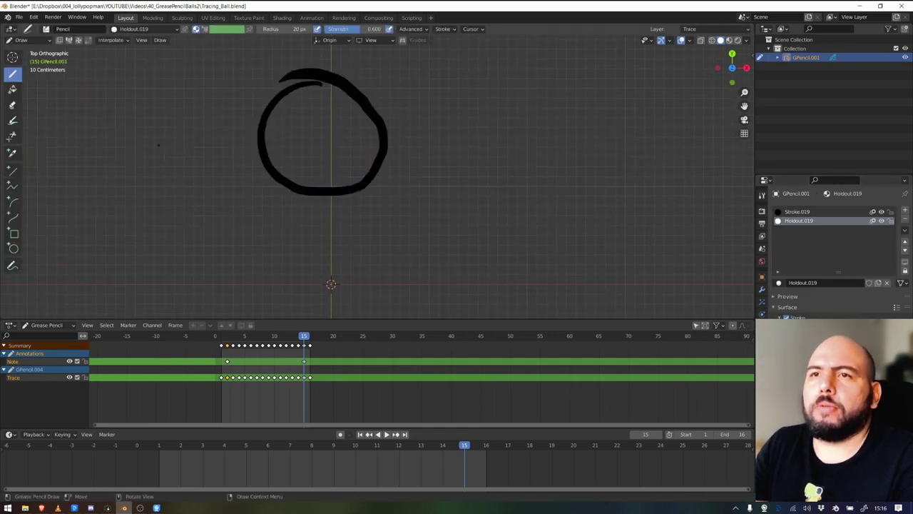
{"action": "left_click", "coordinate": [12, 89]}
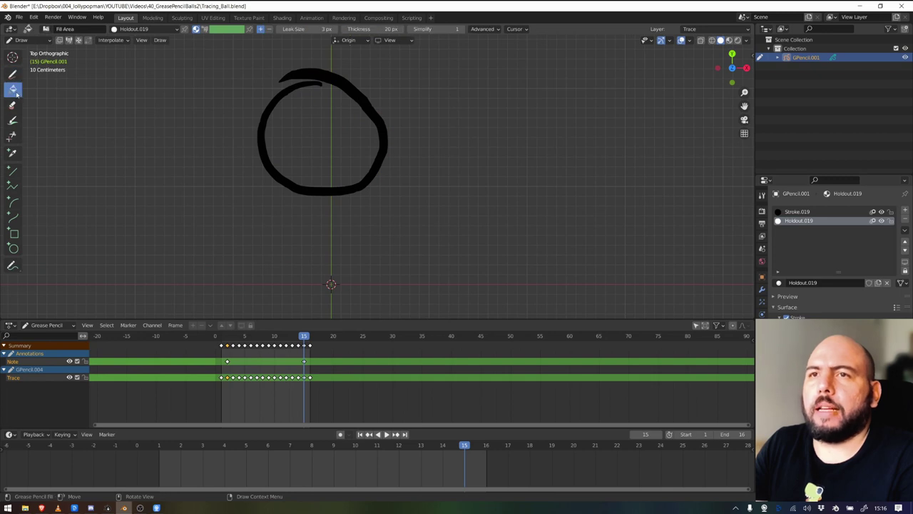
{"action": "left_click", "coordinate": [298, 146]}
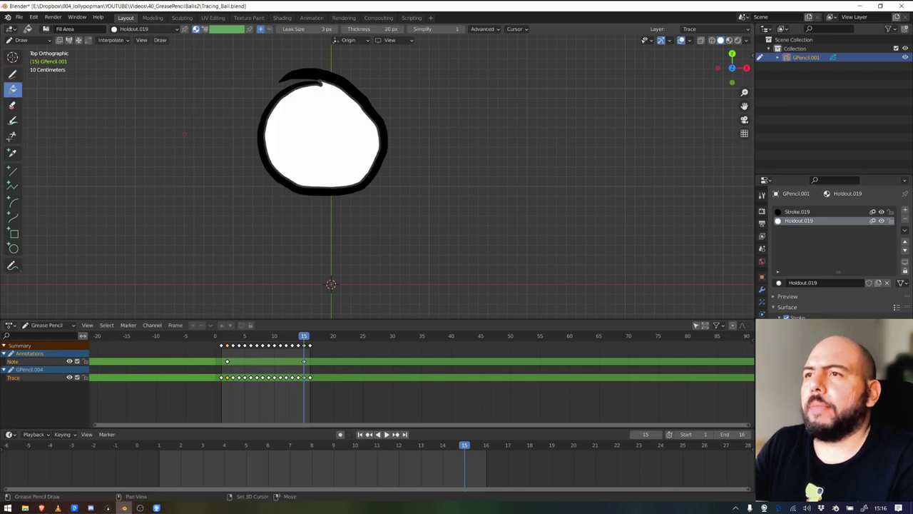
Step: Check the ball's white fill by scrubbing past frame 15 and playing the animation
{"action": "middle_click_drag", "start_coordinate": [184, 135], "coordinate": [169, 227], "text": "shift"}
{"action": "scroll", "coordinate": [310, 142], "scroll_direction": "down", "scroll_amount": 3}
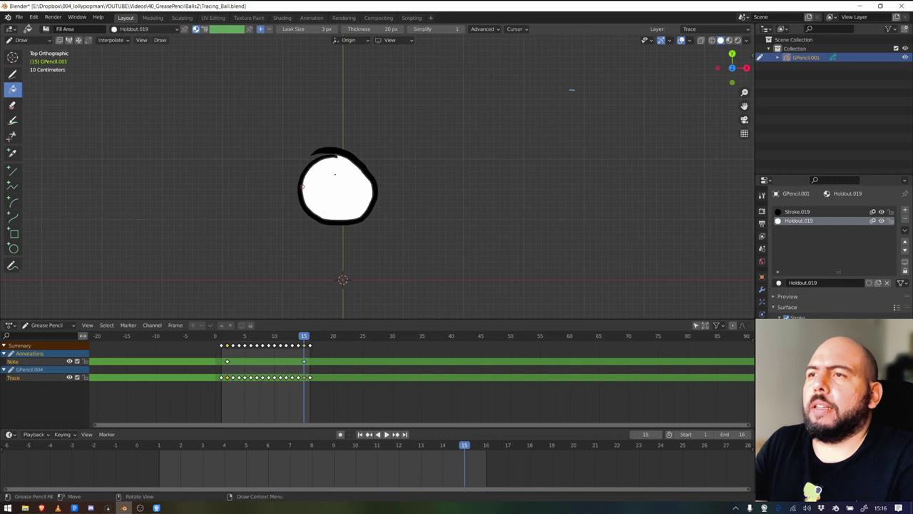
{"action": "scroll", "coordinate": [303, 170], "scroll_direction": "up", "scroll_amount": 2}
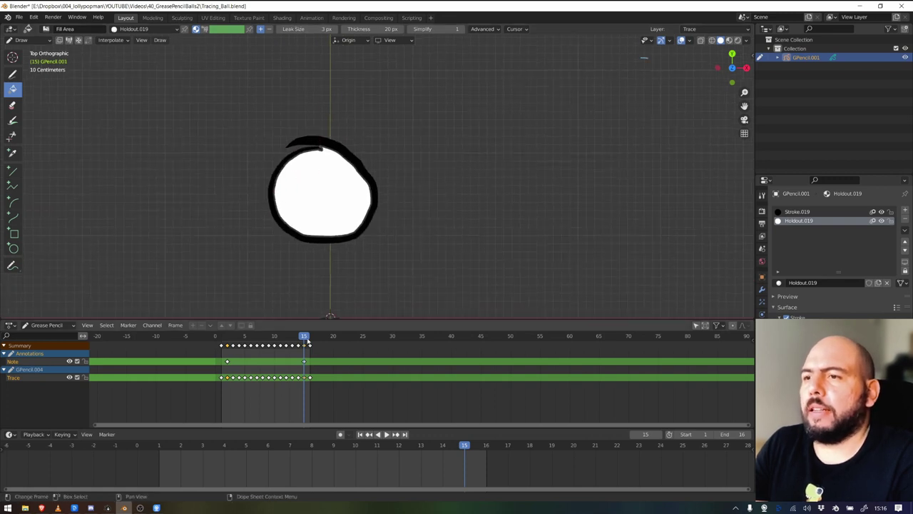
{"action": "key", "text": "space"}
{"action": "left_click_drag", "start_coordinate": [306, 343], "coordinate": [310, 342]}
{"action": "middle_click_drag", "start_coordinate": [538, 109], "coordinate": [539, 149], "text": "ctrl"}
{"action": "key", "text": "space"}
{"action": "key", "text": "space"}
Step: Return the traced ball to Object Mode
{"action": "key", "text": "ctrl+Tab"}
{"action": "middle_click_drag", "start_coordinate": [431, 239], "coordinate": [408, 217], "text": "ctrl"}
{"action": "middle_click_drag", "start_coordinate": [394, 257], "coordinate": [391, 159], "text": "shift"}
{"action": "middle_click_drag", "start_coordinate": [381, 204], "coordinate": [377, 235], "text": "ctrl"}
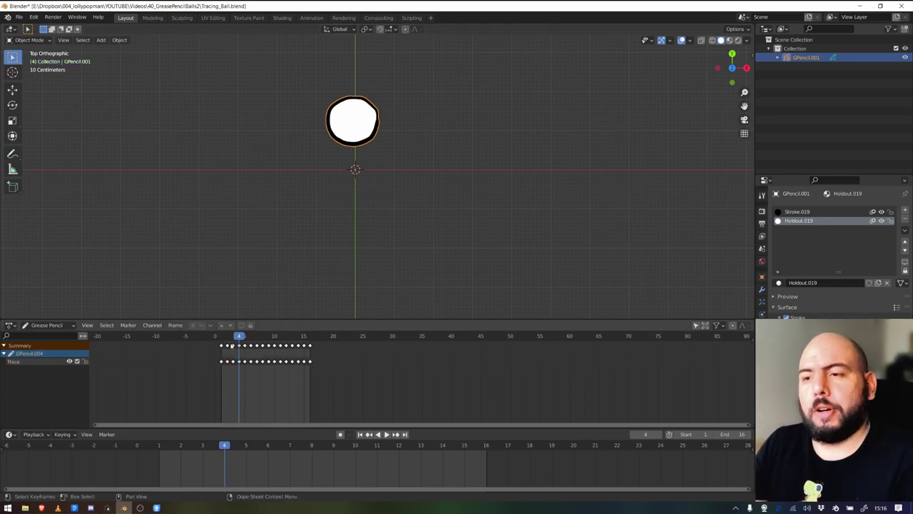
Step: Examine the outline points of the traced ball on frame 4 in Edit Mode
{"action": "left_click_drag", "start_coordinate": [229, 337], "coordinate": [239, 337]}
{"action": "key", "text": "ctrl+Tab"}
{"action": "left_click", "coordinate": [408, 202]}
{"action": "scroll", "coordinate": [378, 176], "scroll_direction": "up", "scroll_amount": 3}
{"action": "middle_click_drag", "start_coordinate": [292, 145], "coordinate": [286, 204], "text": "shift"}
{"action": "key", "text": "grave"}
{"action": "left_click", "coordinate": [278, 96]}
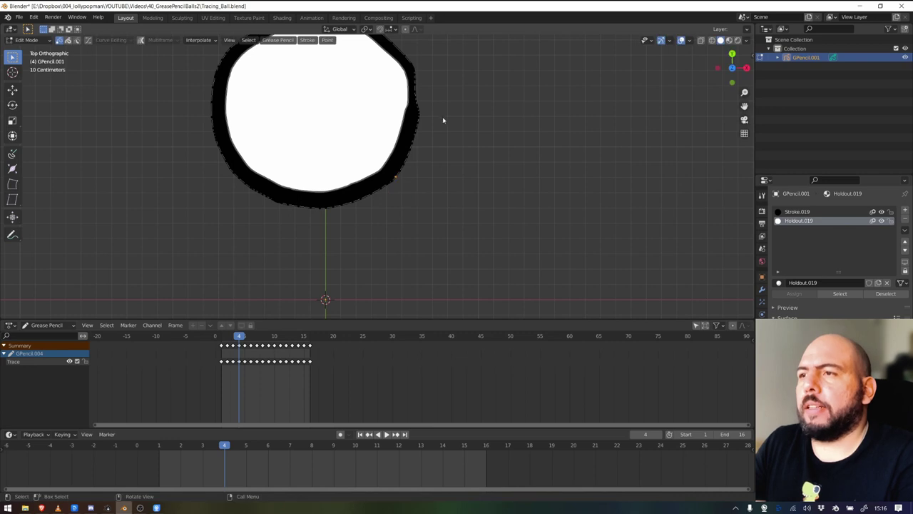
{"action": "left_click_drag", "start_coordinate": [444, 118], "coordinate": [391, 196]}
{"action": "left_click_drag", "start_coordinate": [501, 87], "coordinate": [498, 151]}
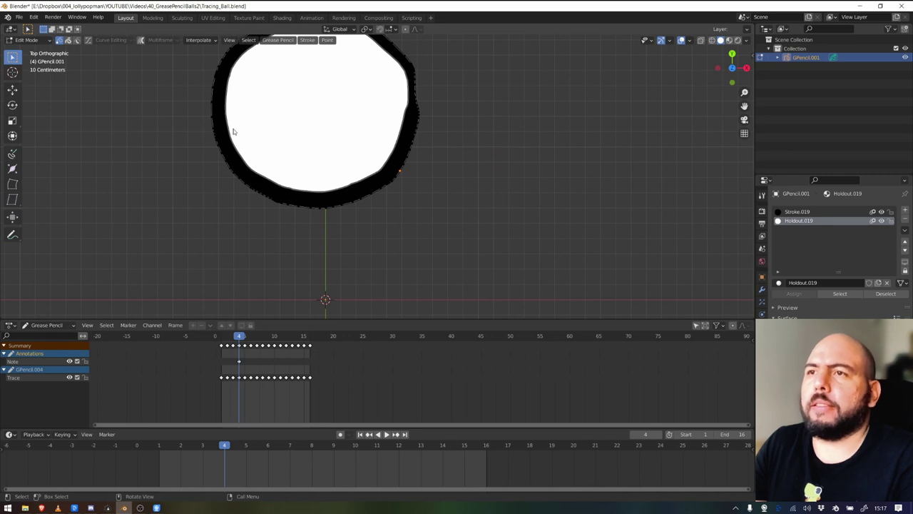
{"action": "middle_click_drag", "start_coordinate": [228, 176], "coordinate": [234, 220], "text": "shift"}
Step: Undo the annotation marks, the point selection and the switch to Edit Mode
{"action": "key", "text": "ctrl+z"}
{"action": "key", "text": "ctrl+z"}
{"action": "key", "text": "ctrl+z"}
{"action": "key", "text": "ctrl+z"}
{"action": "scroll", "coordinate": [390, 177], "scroll_direction": "down", "scroll_amount": 2}
{"action": "middle_click_drag", "start_coordinate": [383, 152], "coordinate": [373, 183], "text": "shift"}
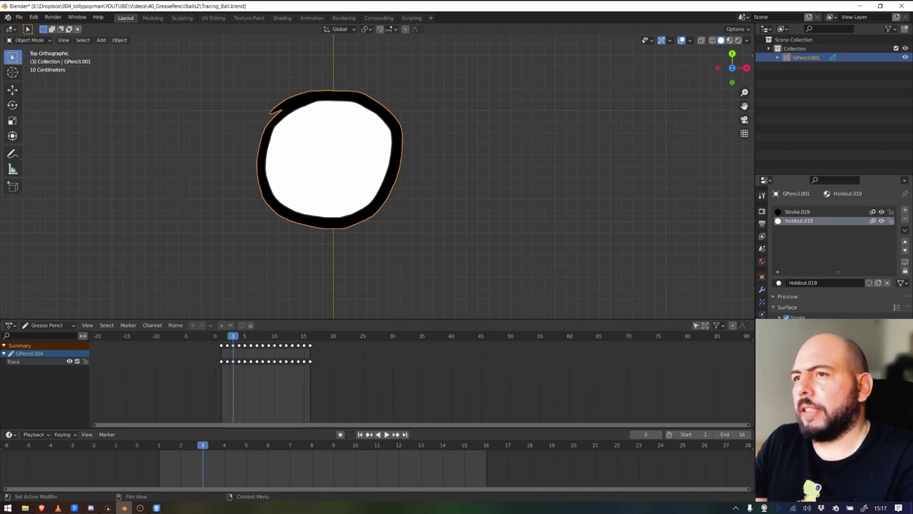
Step: Turn off the stroke of the Stroke.019 material and set its fill color to green
{"action": "left_click", "coordinate": [796, 212]}
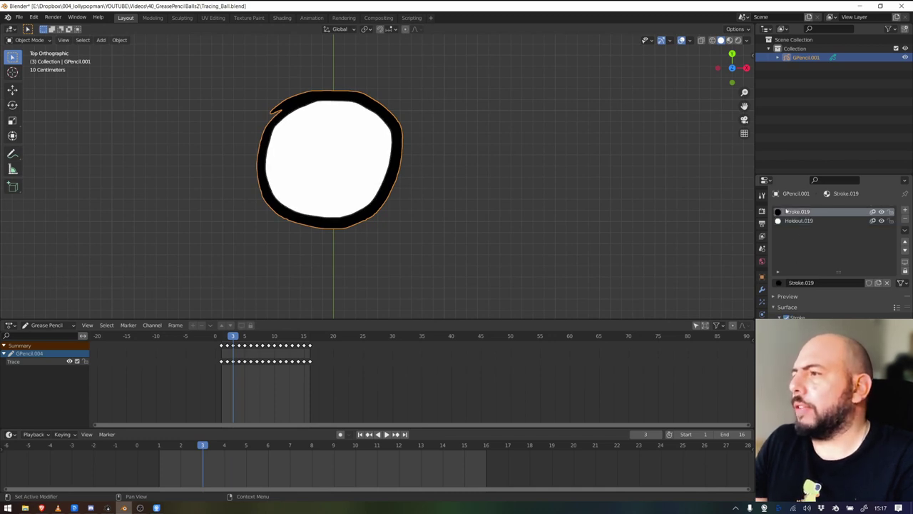
{"action": "left_click", "coordinate": [861, 409]}
{"action": "mouse_move", "coordinate": [894, 335]}
{"action": "left_mouse_down"}
{"action": "mouse_move", "coordinate": [890, 251]}
{"action": "mouse_move", "coordinate": [893, 349]}
{"action": "left_mouse_up"}
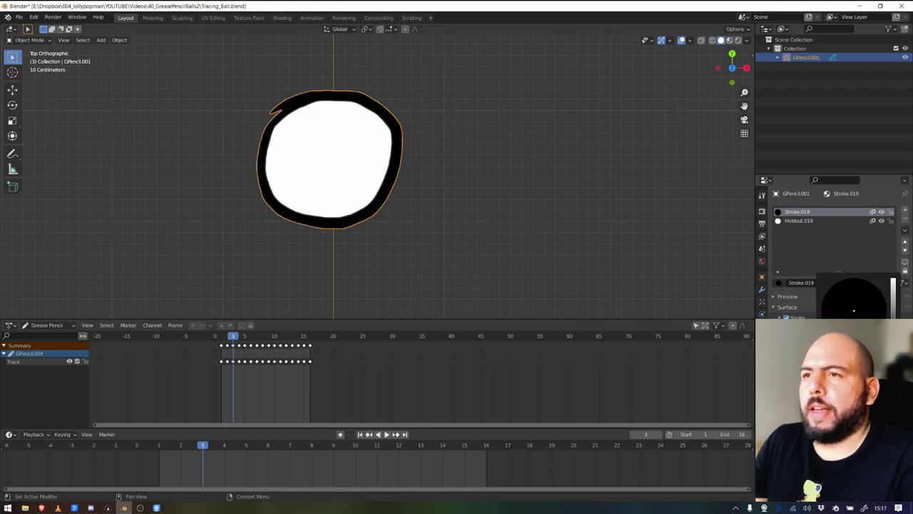
{"action": "left_click", "coordinate": [786, 318]}
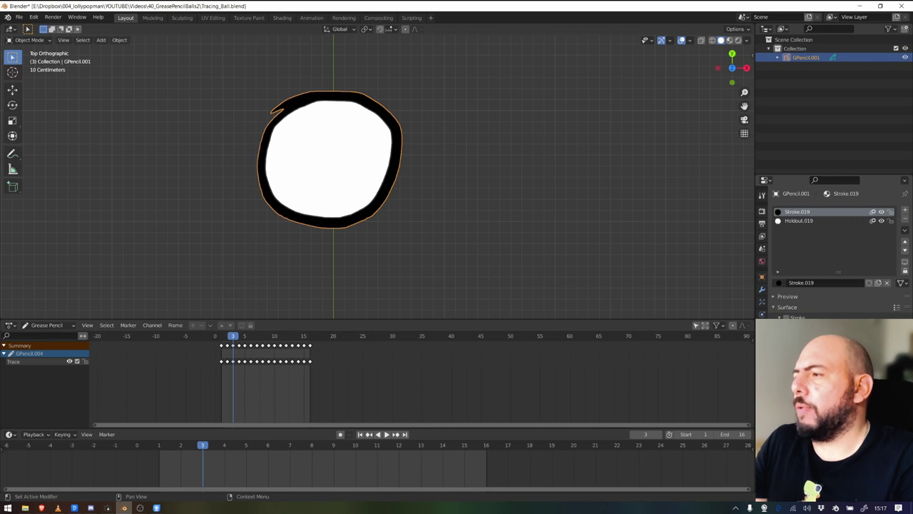
{"action": "left_click", "coordinate": [865, 307]}
{"action": "left_click_drag", "start_coordinate": [894, 314], "coordinate": [893, 293]}
{"action": "left_click_drag", "start_coordinate": [836, 305], "coordinate": [818, 295]}
Step: Turn off the stroke of the Holdout.019 material, deselect the ball and check the result on frame 7
{"action": "left_click", "coordinate": [803, 221]}
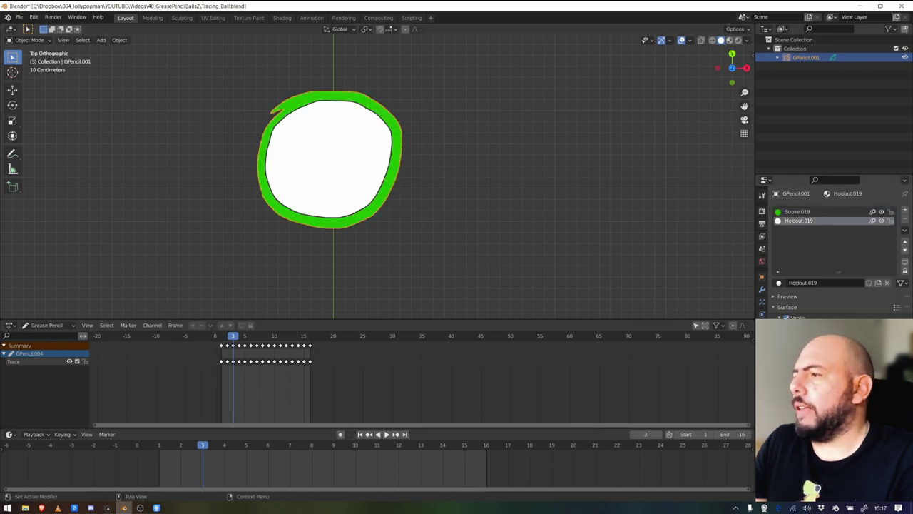
{"action": "left_click", "coordinate": [786, 319]}
{"action": "left_click", "coordinate": [308, 259]}
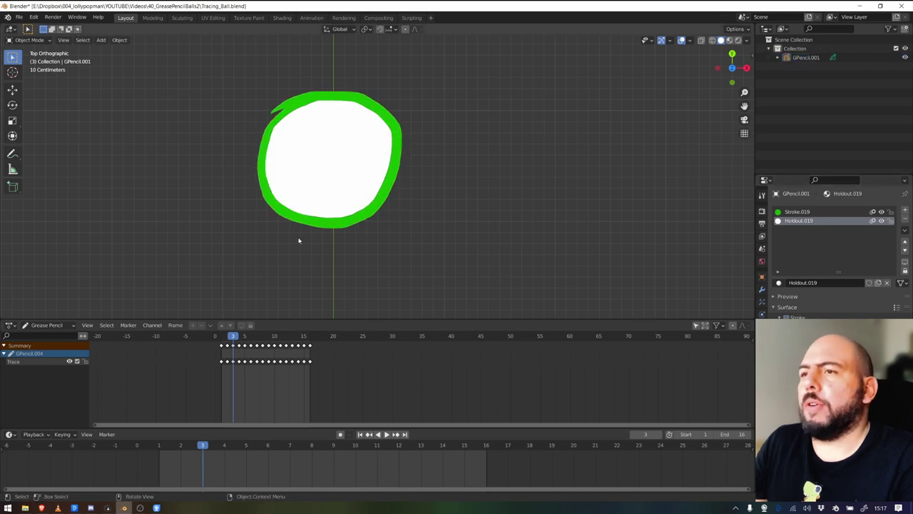
{"action": "left_click_drag", "start_coordinate": [245, 336], "coordinate": [256, 337]}
{"action": "scroll", "coordinate": [490, 229], "scroll_direction": "down", "scroll_amount": 4}
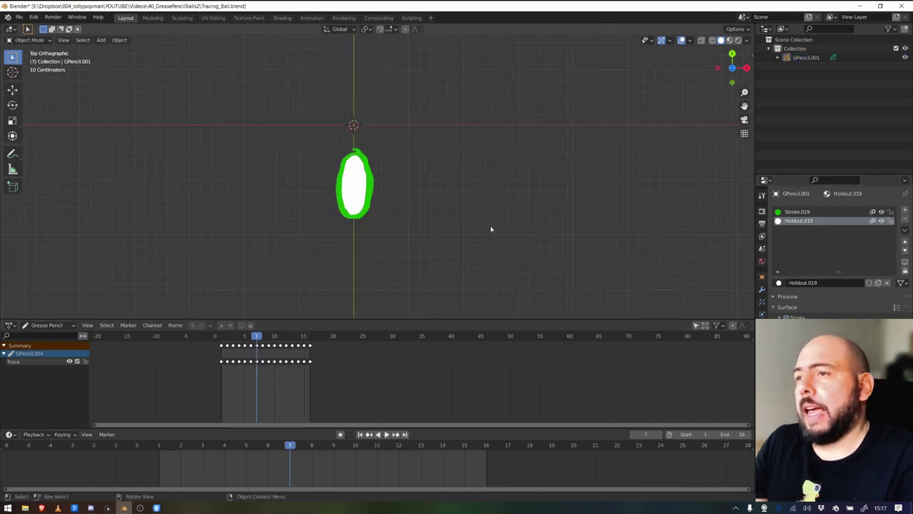
Step: Look at the modifiers available for the traced ball without adding one
{"action": "left_click_drag", "start_coordinate": [753, 291], "coordinate": [759, 292]}
{"action": "left_click", "coordinate": [762, 289]}
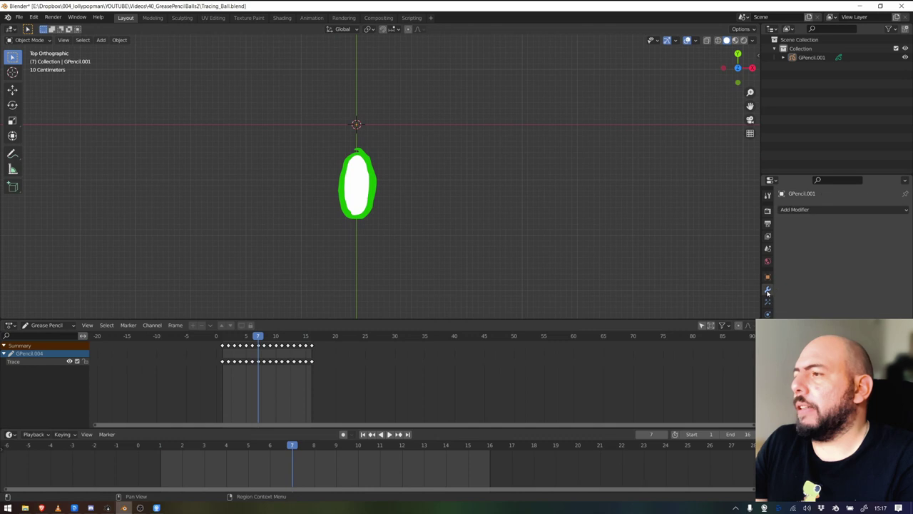
{"action": "left_click", "coordinate": [805, 210]}
{"action": "scroll", "coordinate": [324, 265], "scroll_direction": "up", "scroll_amount": 2}
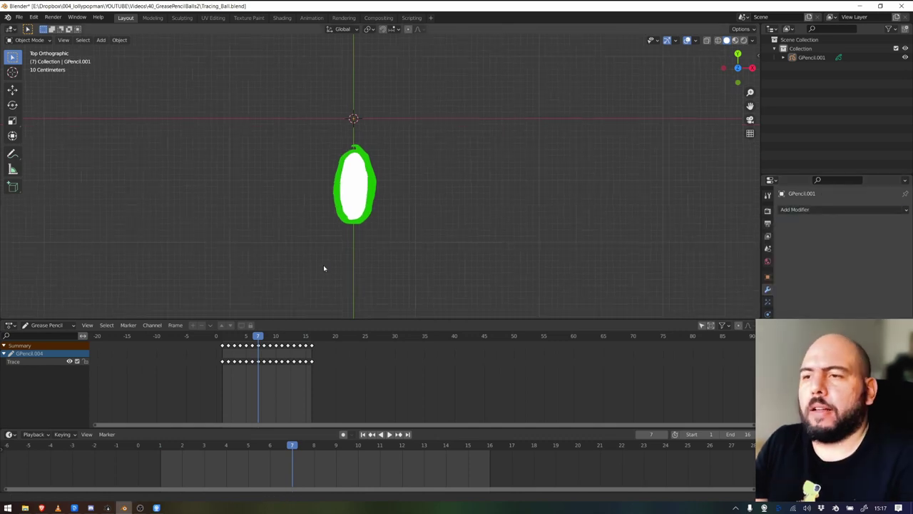
{"action": "middle_click_drag", "start_coordinate": [325, 276], "coordinate": [334, 257], "text": "shift"}
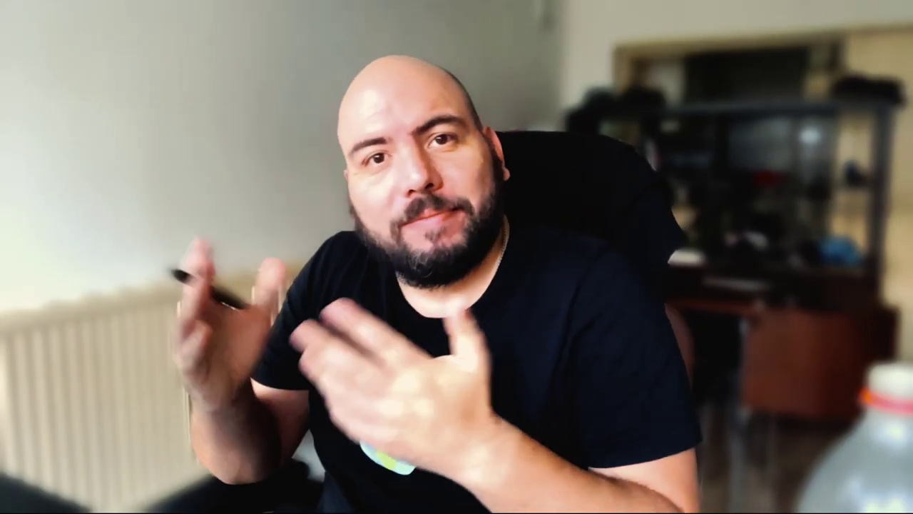